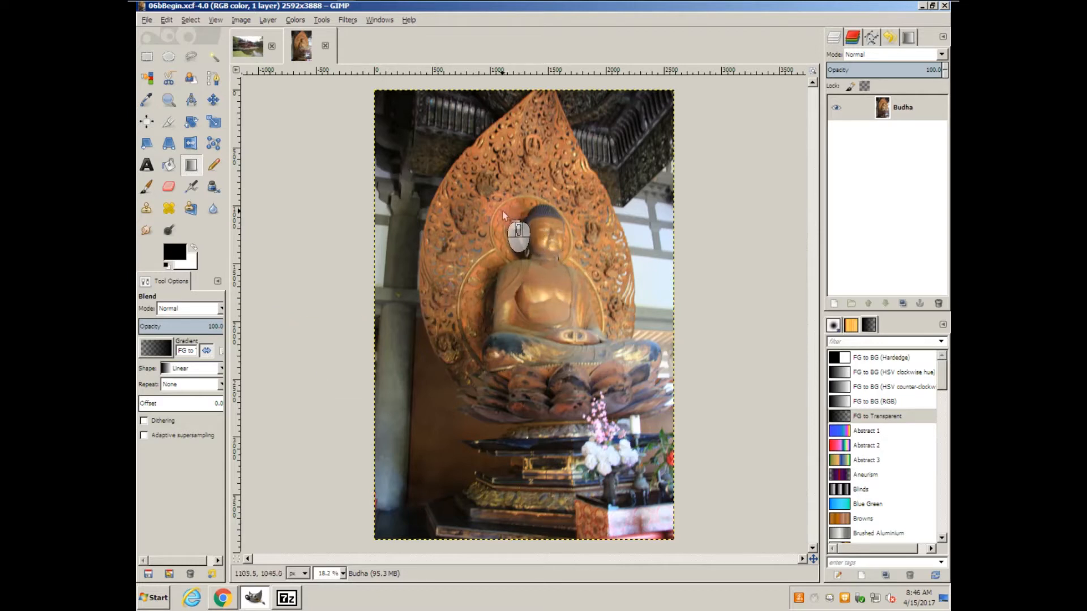
Select the Buddha's head with an ellipse about 512 by 687 px and copy it.
{"action": "left_click", "coordinate": [168, 59]}
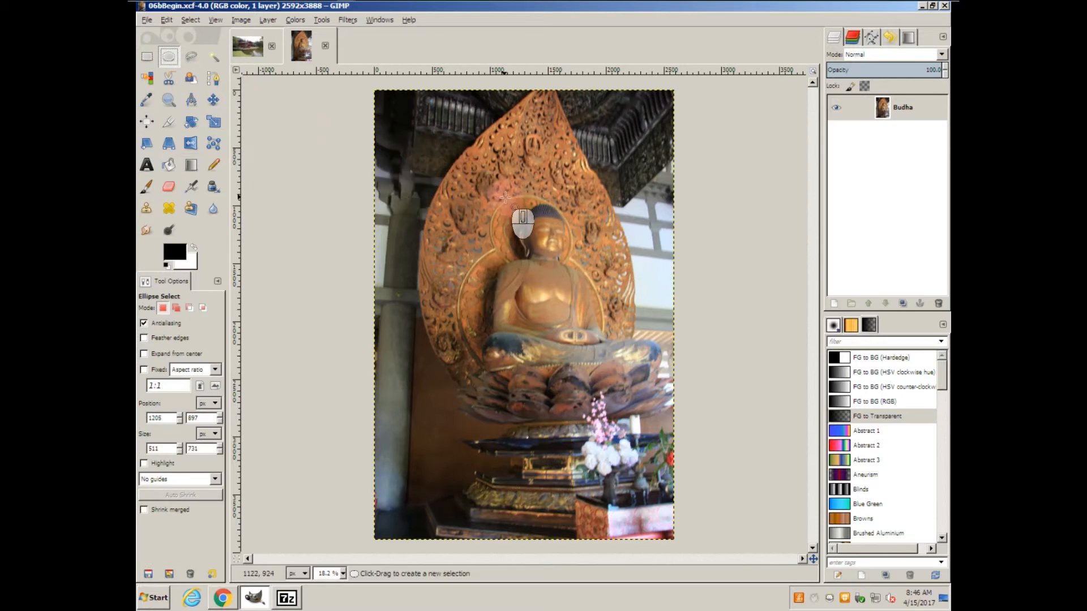
{"action": "left_click_drag", "start_coordinate": [516, 200], "coordinate": [571, 277]}
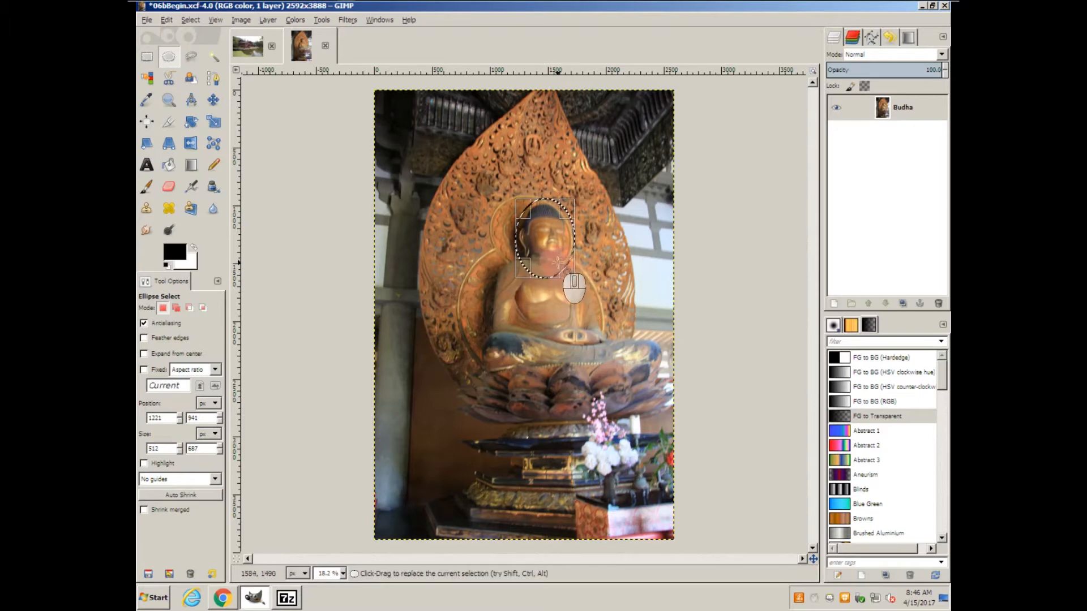
{"action": "right_click", "coordinate": [553, 248]}
{"action": "mouse_move", "coordinate": [589, 269]}
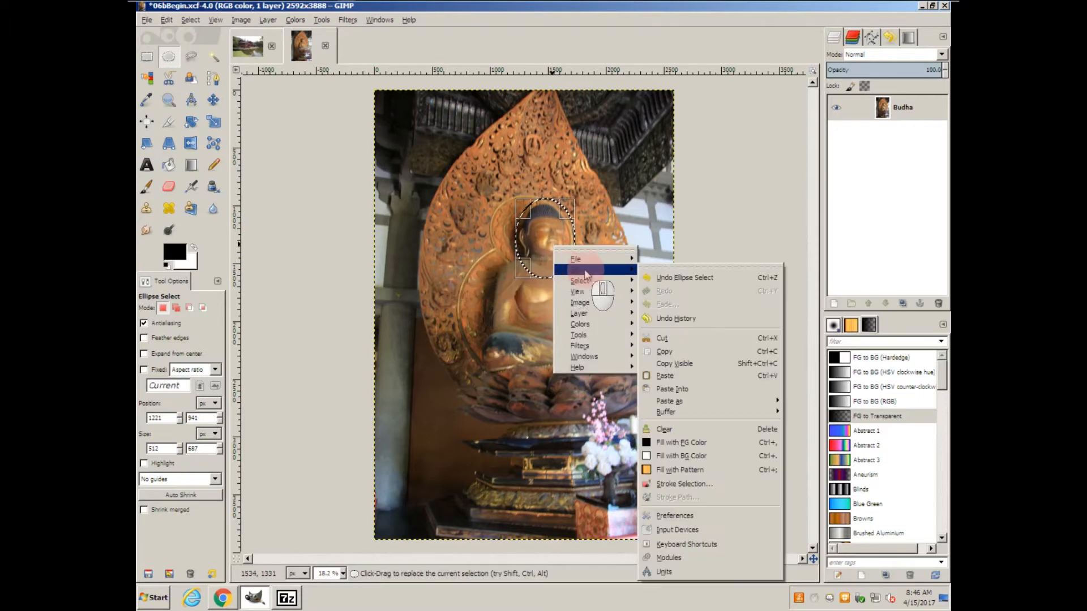
{"action": "left_click", "coordinate": [670, 353]}
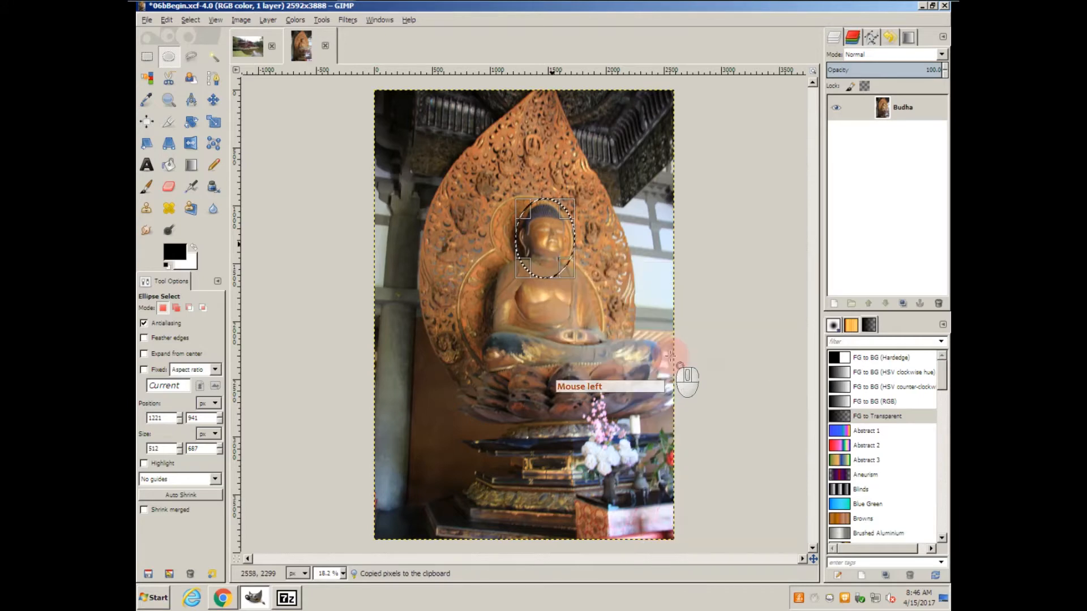
Switch to the temple photo and paste the copied head as a new layer.
{"action": "left_click", "coordinate": [256, 50]}
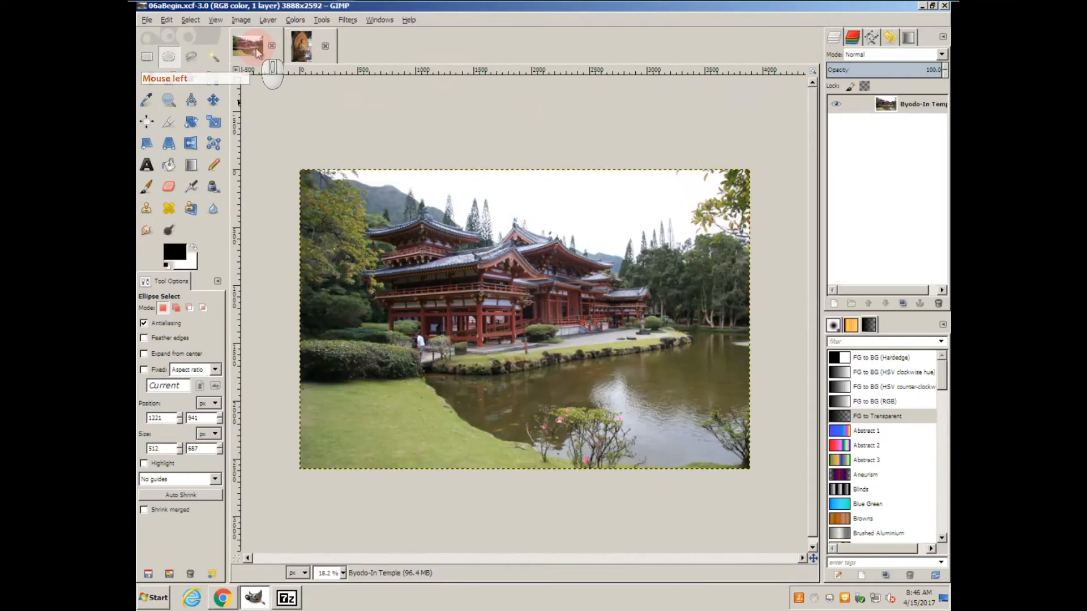
{"action": "right_click", "coordinate": [378, 233]}
{"action": "mouse_move", "coordinate": [409, 266]}
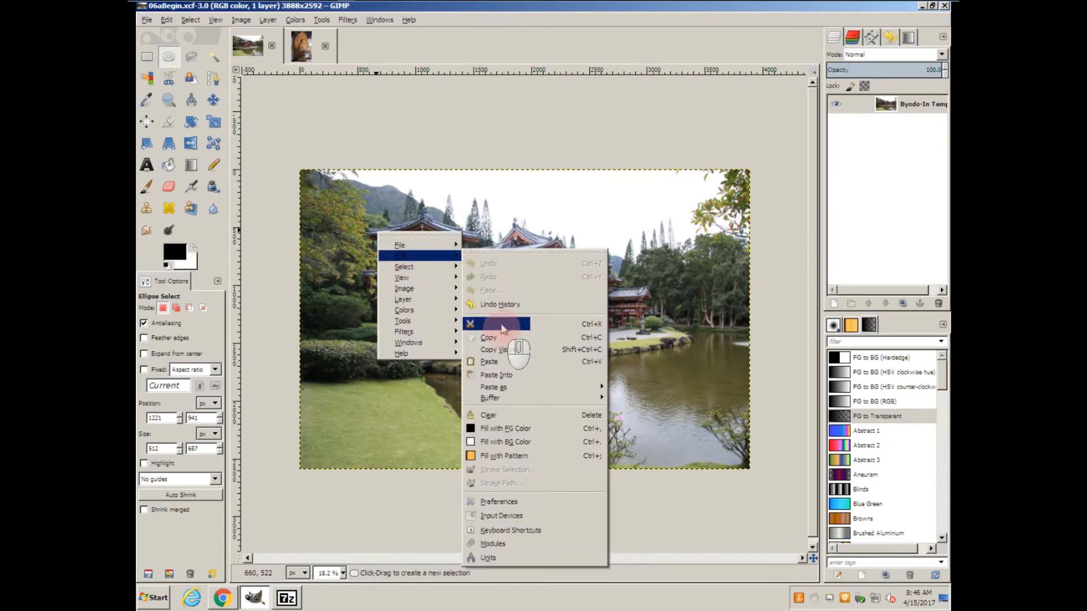
{"action": "mouse_move", "coordinate": [519, 390]}
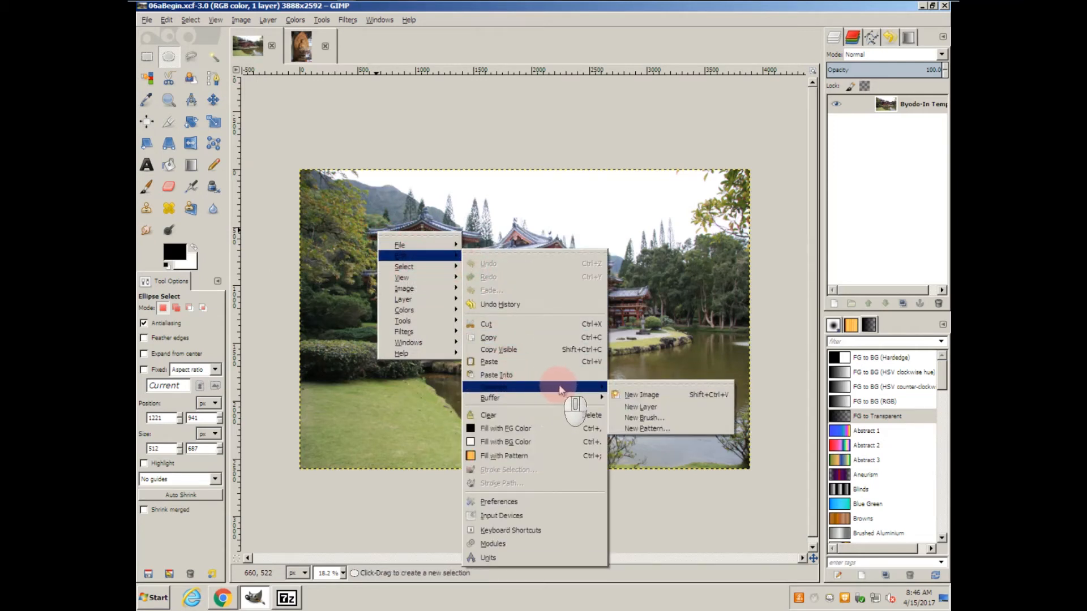
{"action": "left_click", "coordinate": [662, 407]}
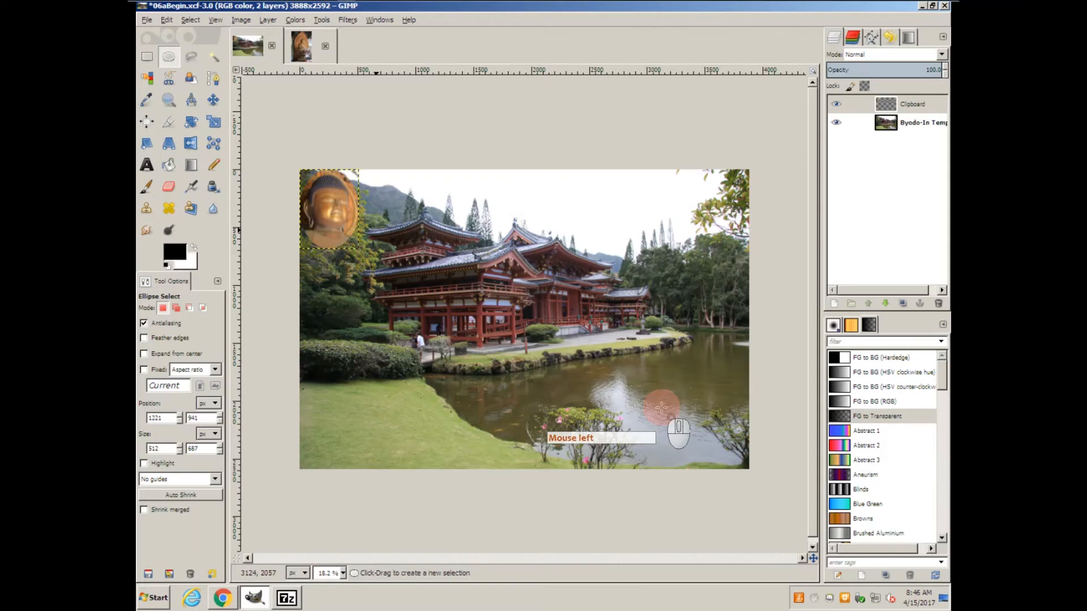
{"action": "left_click", "coordinate": [334, 214]}
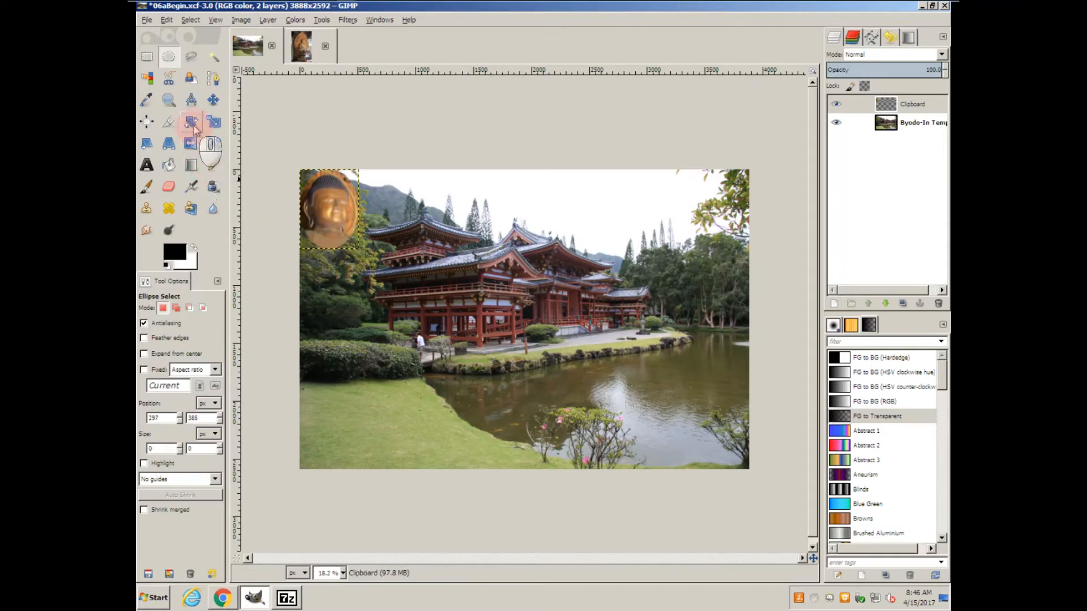
Scale the pasted head layer down to 446 by 599 px.
{"action": "left_click", "coordinate": [213, 122]}
{"action": "left_click", "coordinate": [330, 212]}
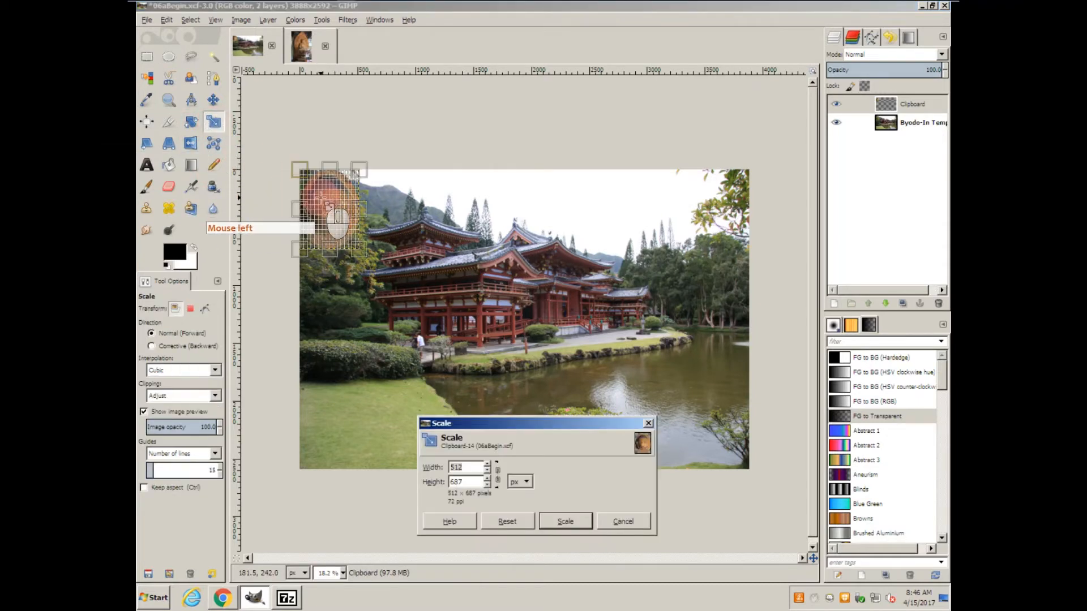
{"action": "left_click_drag", "start_coordinate": [358, 249], "coordinate": [350, 239]}
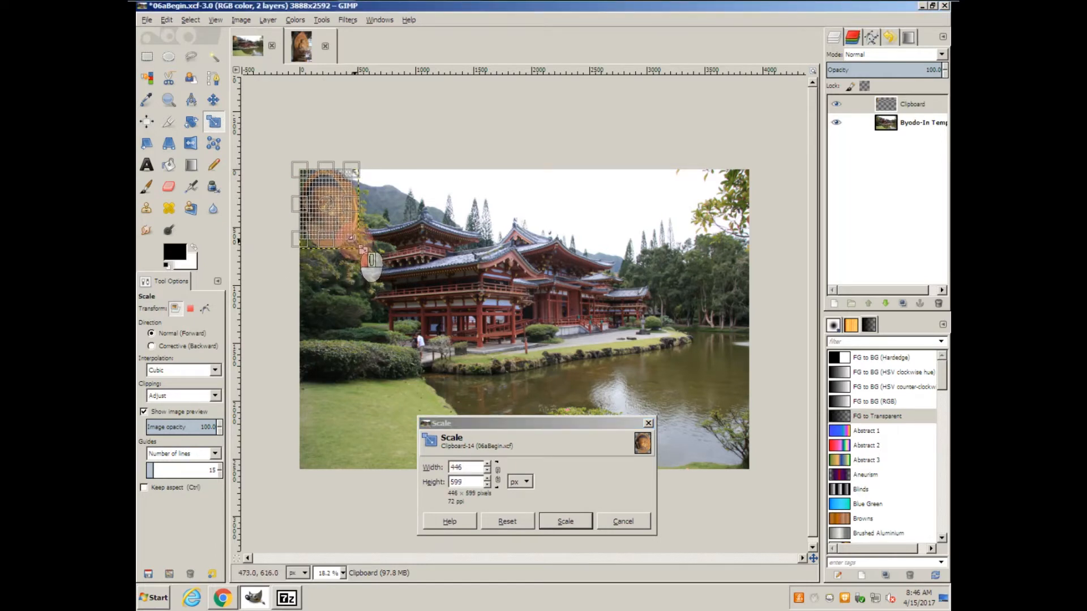
{"action": "left_click", "coordinate": [552, 520]}
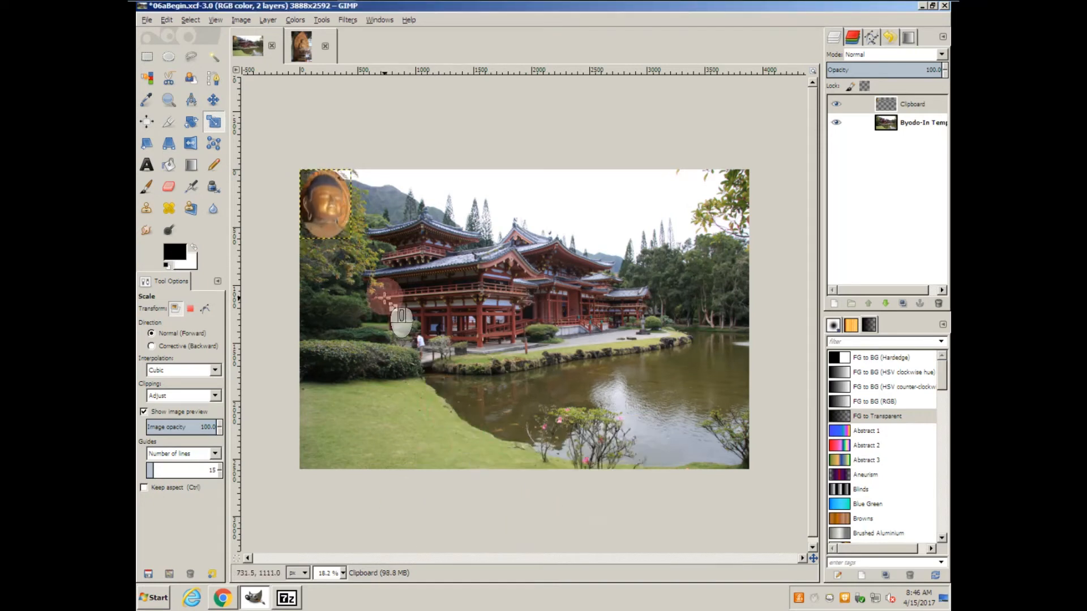
Copy the scaled head and paste it as another new layer.
{"action": "key", "text": "m"}
{"action": "right_click", "coordinate": [331, 207]}
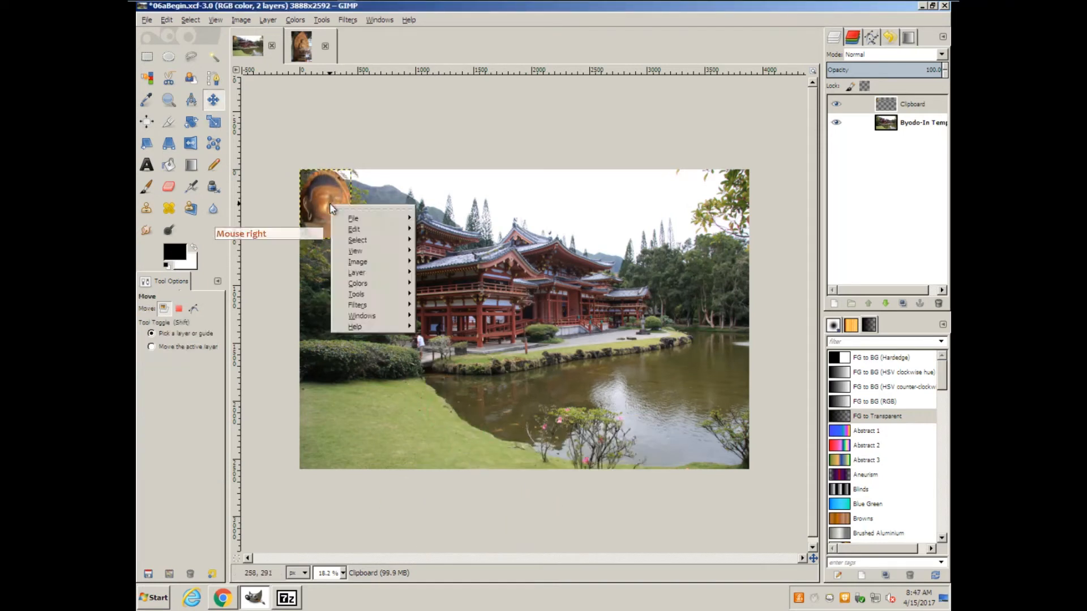
{"action": "mouse_move", "coordinate": [356, 228]}
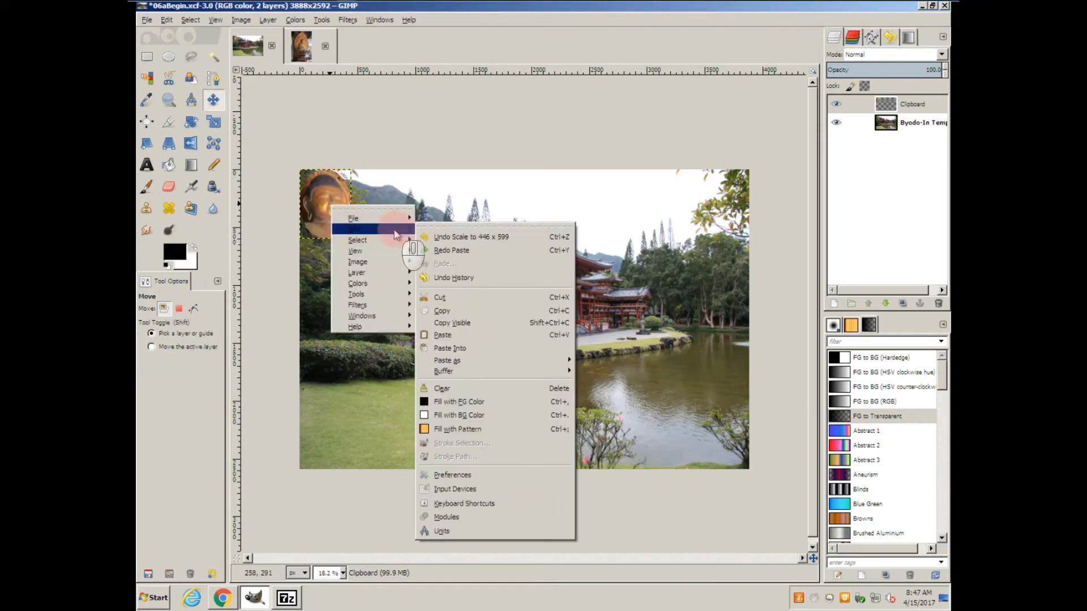
{"action": "left_click", "coordinate": [462, 313]}
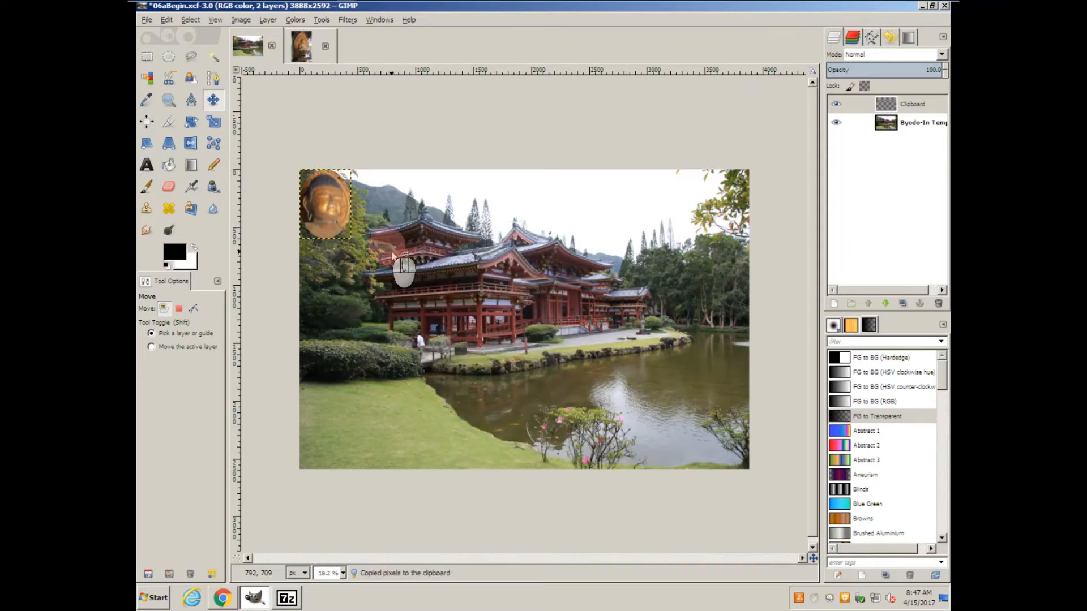
{"action": "right_click", "coordinate": [335, 204]}
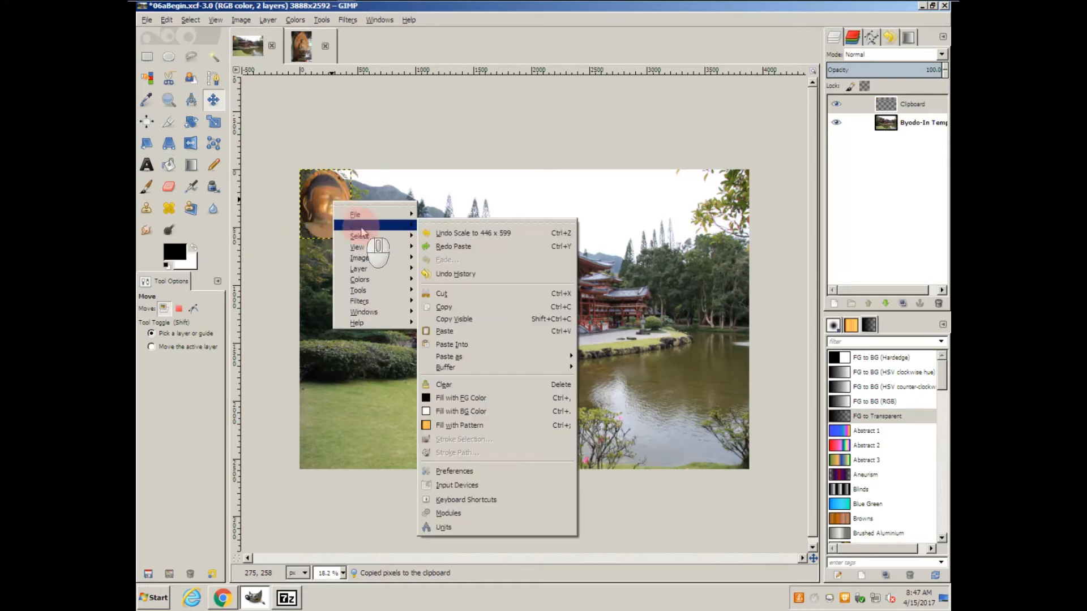
{"action": "mouse_move", "coordinate": [382, 237]}
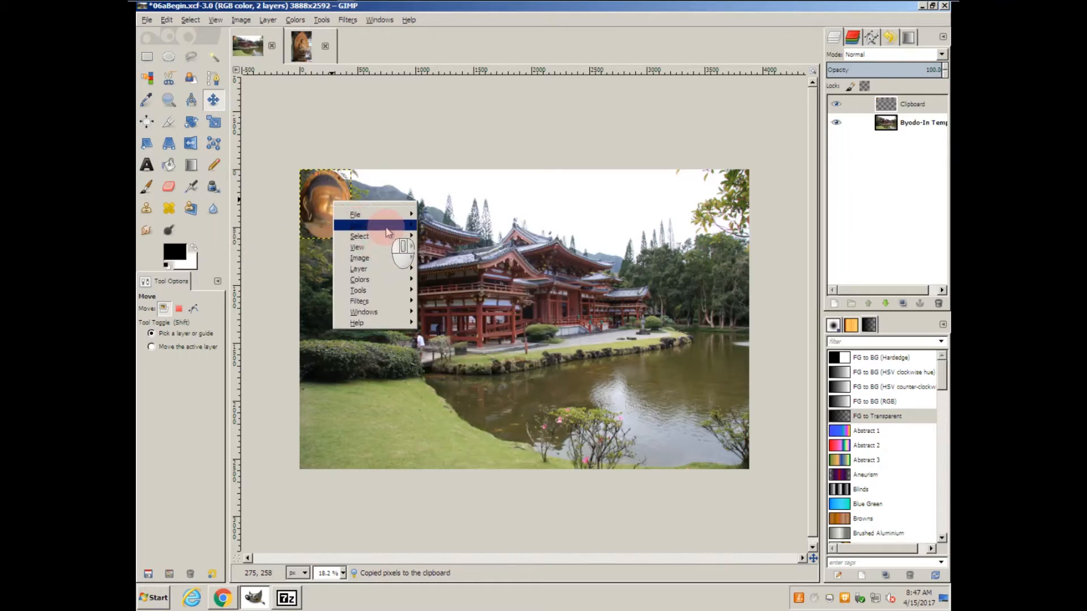
{"action": "mouse_move", "coordinate": [481, 358]}
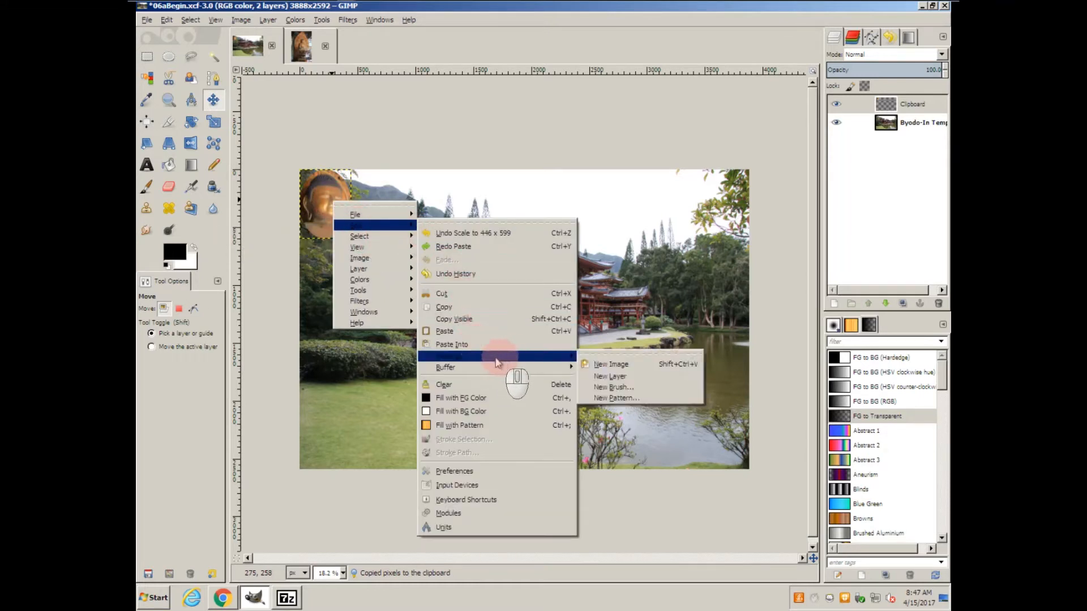
{"action": "left_click", "coordinate": [627, 381]}
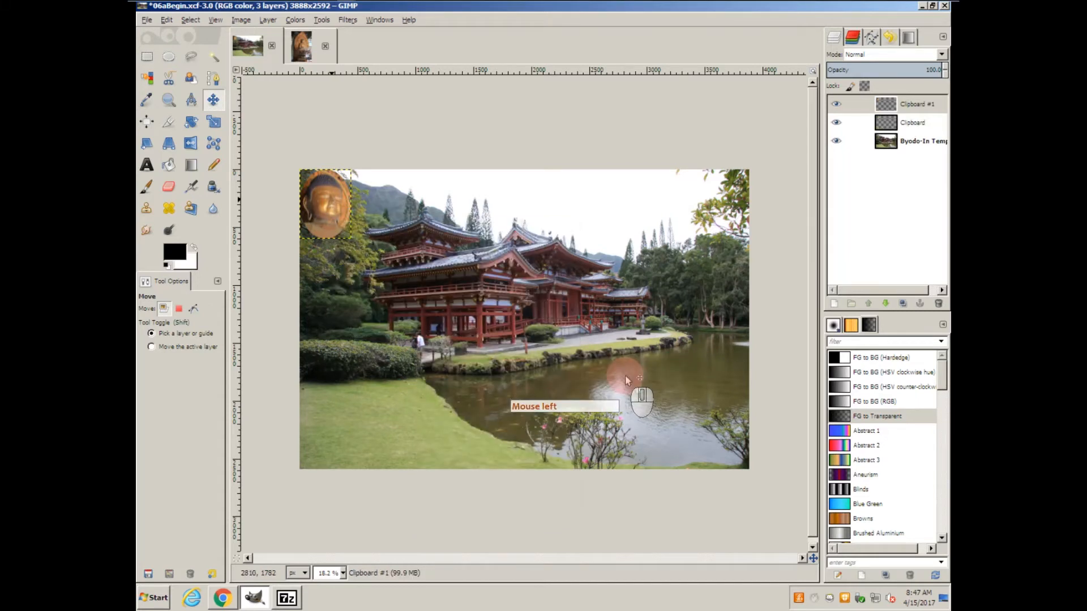
Place the two heads in opposite upper corners of the temple photo, flipping the upper-right one horizontally.
{"action": "left_click_drag", "start_coordinate": [332, 198], "coordinate": [716, 209]}
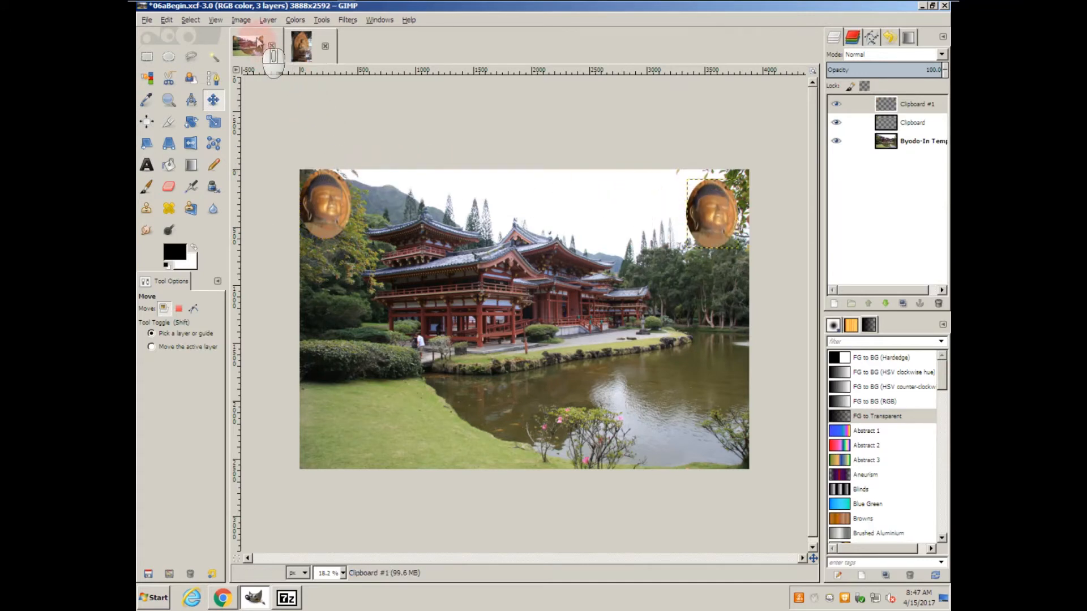
{"action": "left_click", "coordinate": [268, 19]}
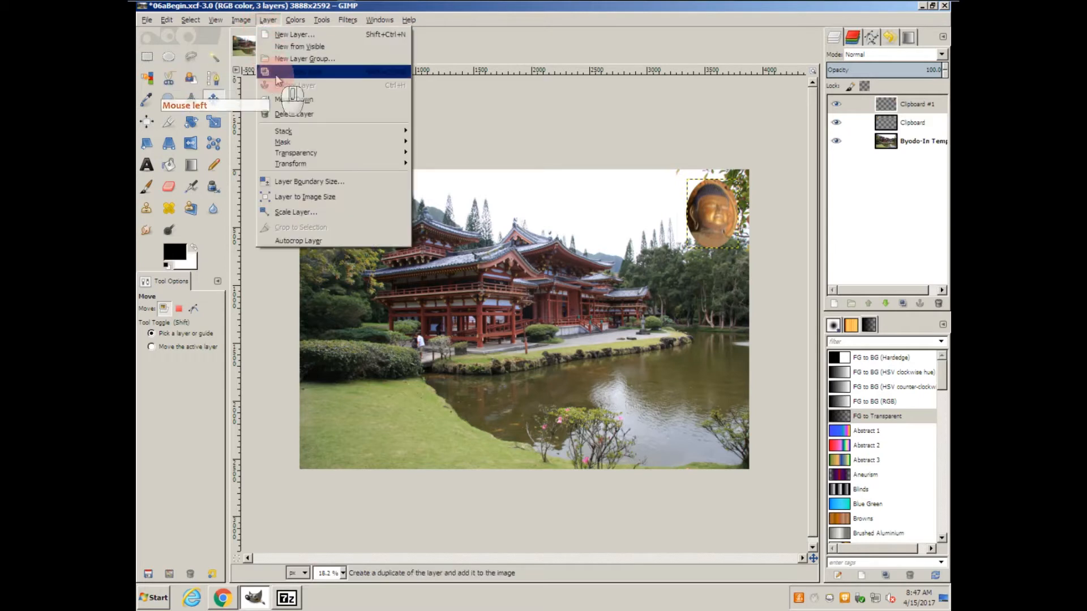
{"action": "mouse_move", "coordinate": [333, 164]}
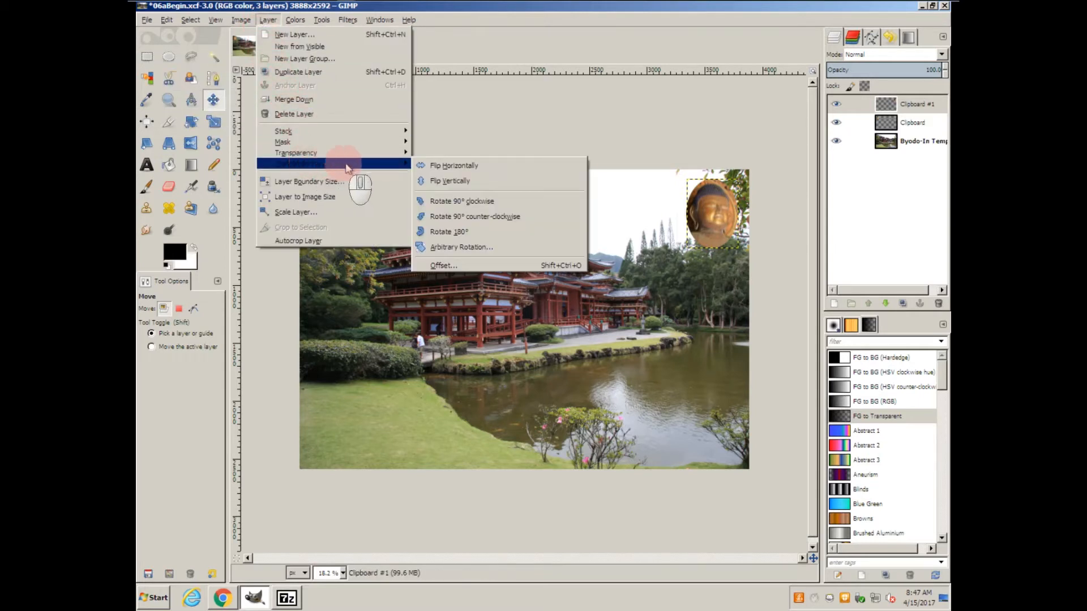
{"action": "left_click", "coordinate": [430, 165]}
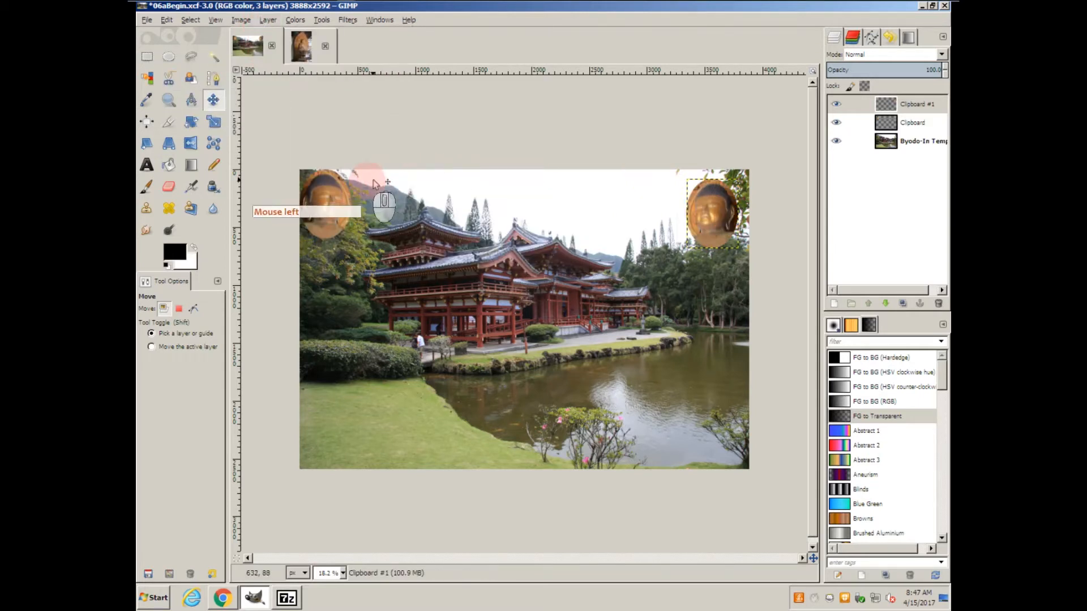
{"action": "left_click_drag", "start_coordinate": [324, 198], "coordinate": [339, 201]}
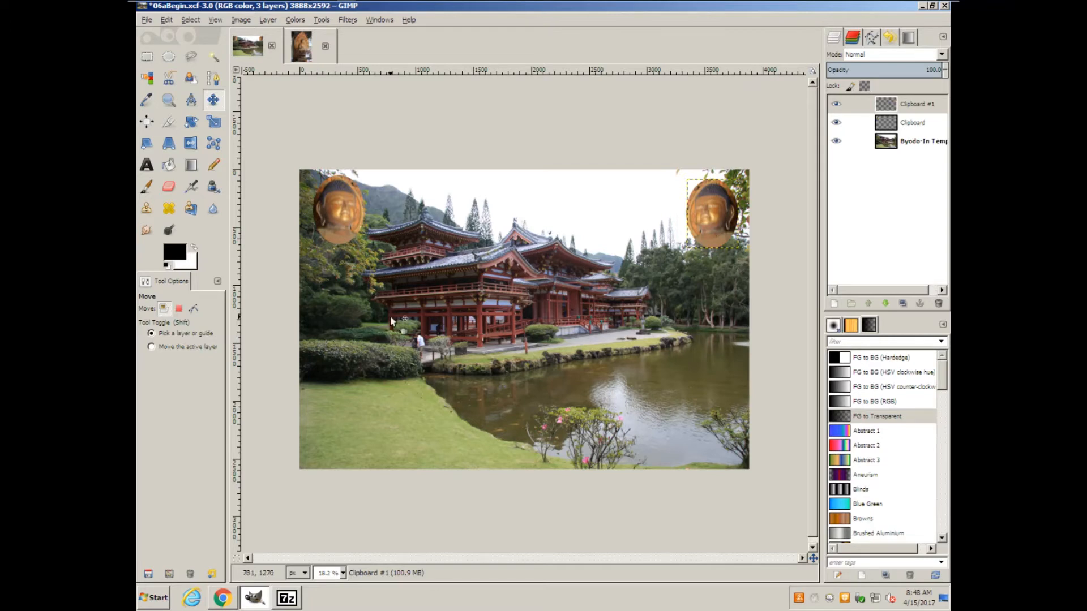
Set up the Blend tool with the FG to Transparent gradient.
{"action": "left_click", "coordinate": [193, 165]}
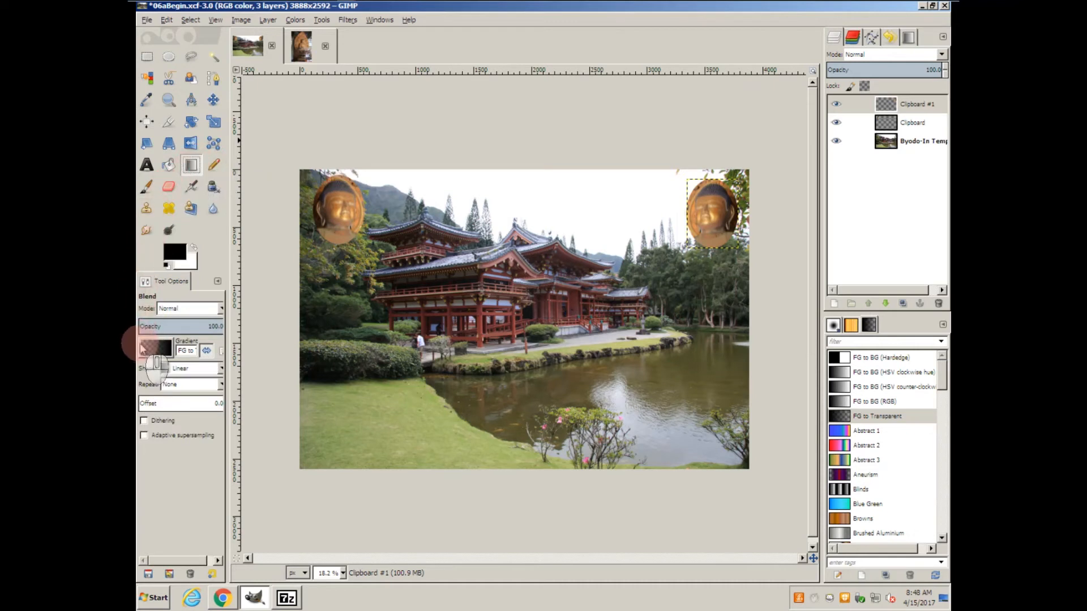
{"action": "left_click", "coordinate": [168, 349]}
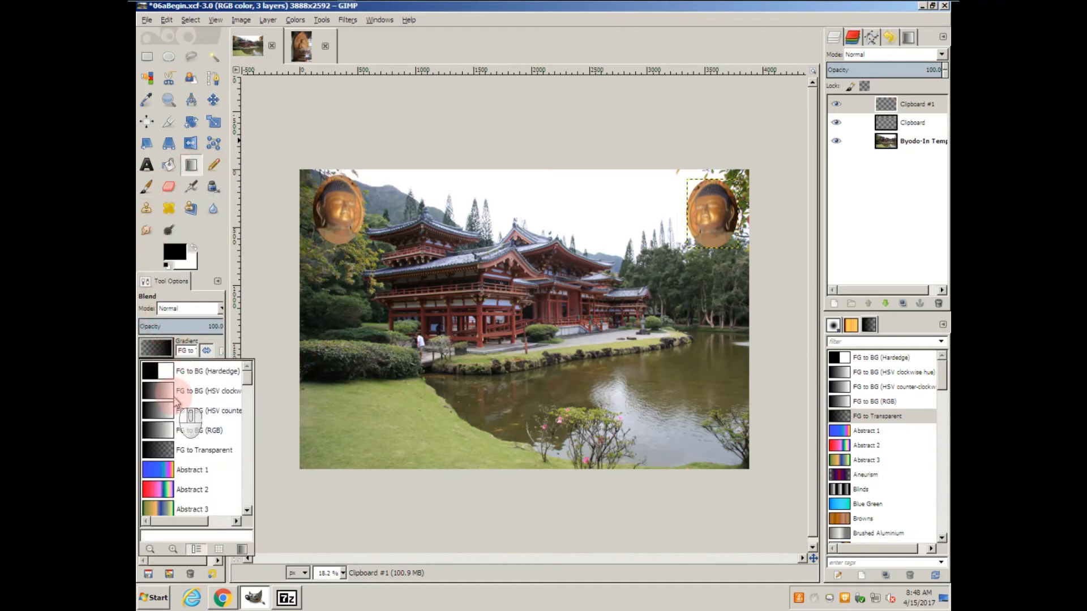
{"action": "left_click", "coordinate": [204, 453]}
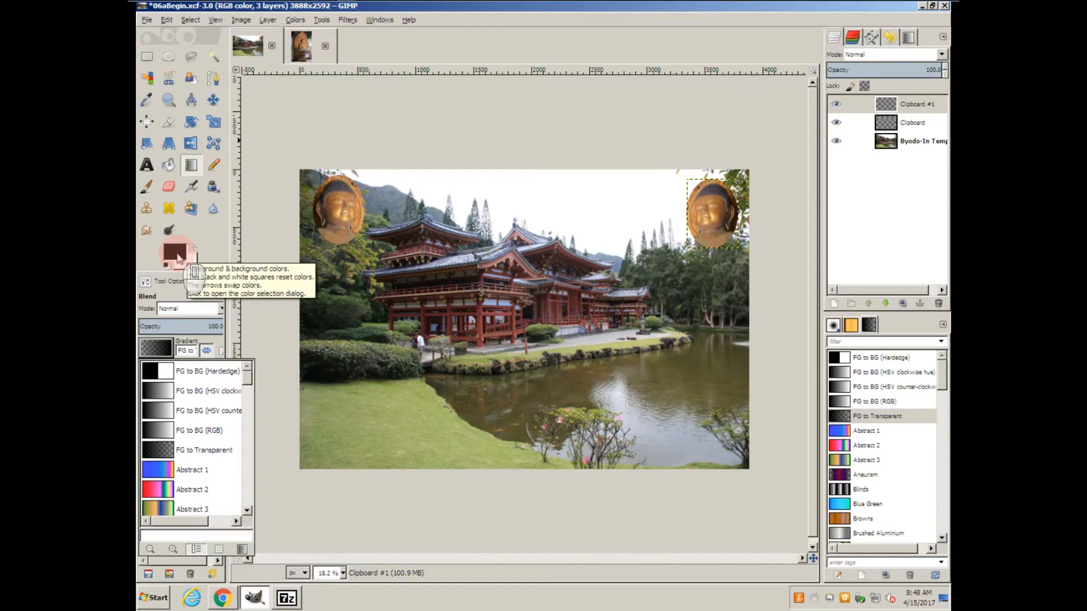
Set the foreground color to red 181, green 17 and blue 68.
{"action": "left_click", "coordinate": [177, 257]}
{"action": "left_click", "coordinate": [177, 258]}
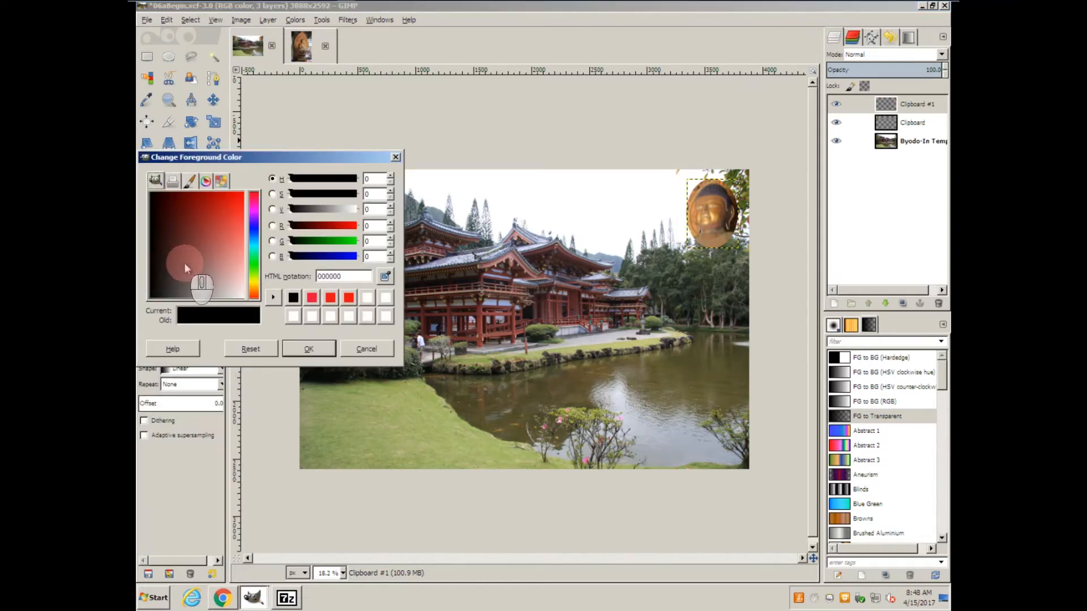
{"action": "left_click", "coordinate": [369, 227]}
{"action": "double_click", "coordinate": [371, 226]}
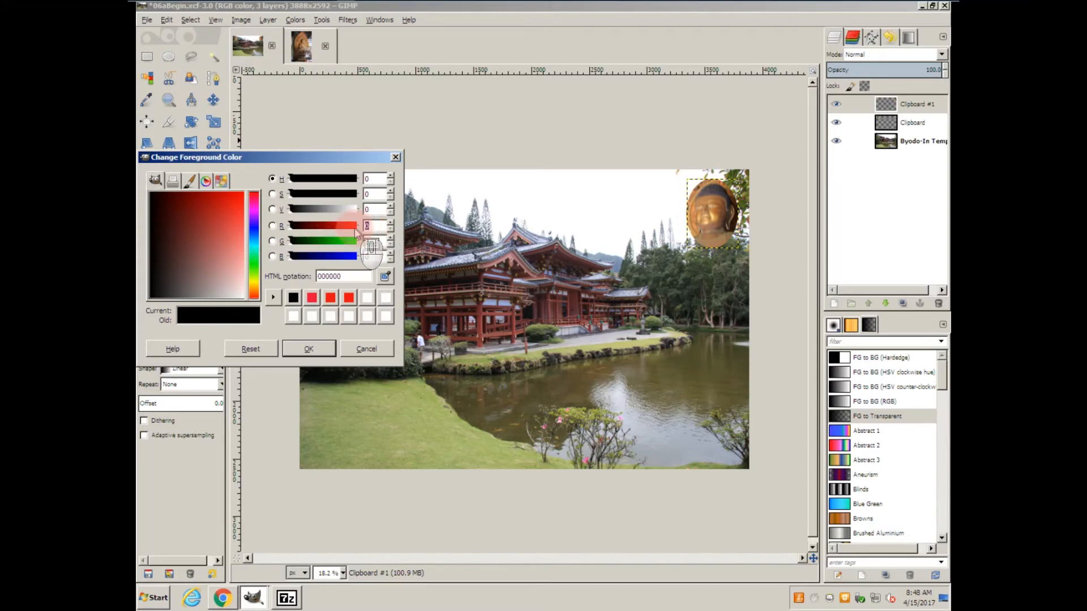
{"action": "type", "text": "181"}
{"action": "key", "text": "Tab"}
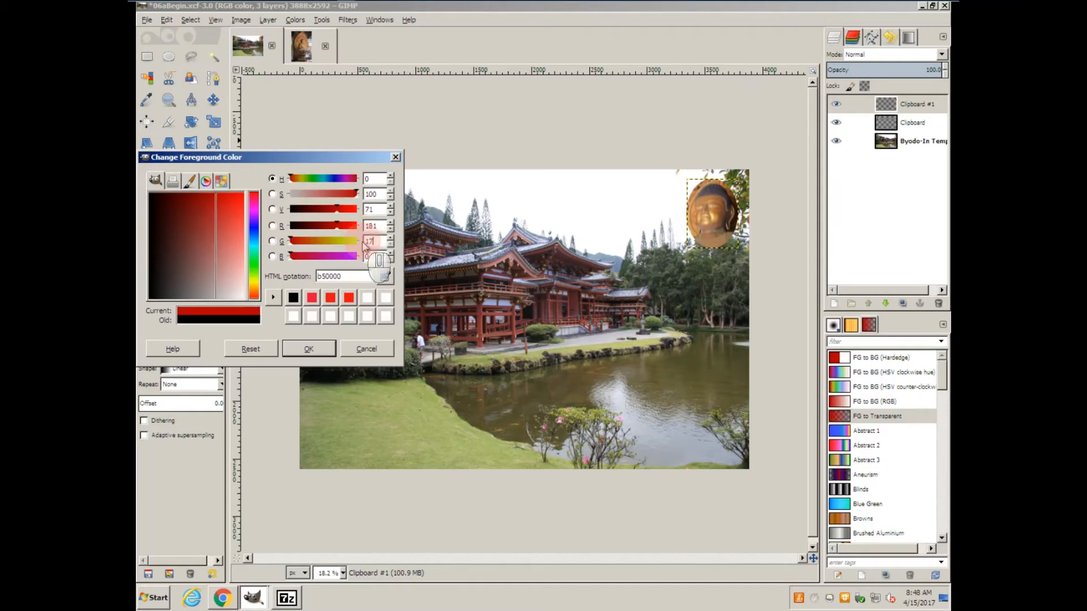
{"action": "type", "text": "17"}
{"action": "key", "text": "Tab"}
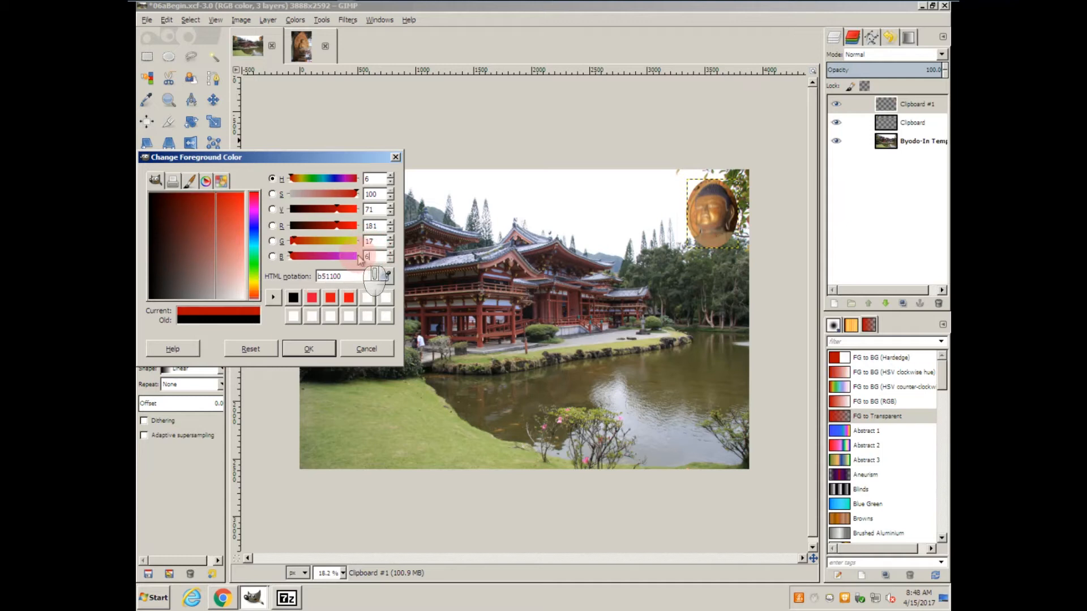
{"action": "type", "text": "68"}
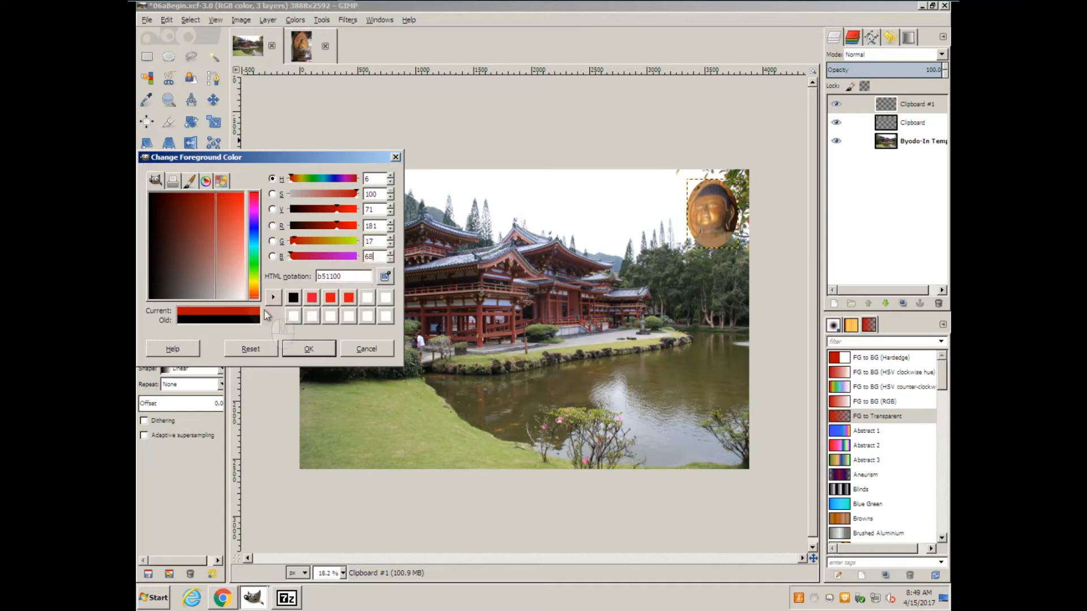
{"action": "left_click", "coordinate": [297, 350]}
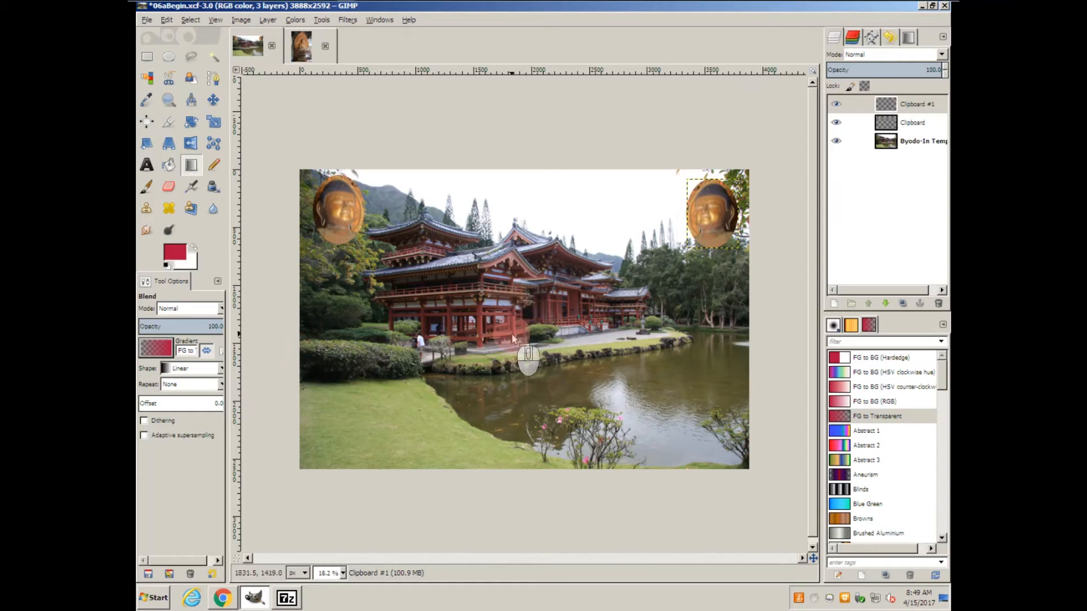
Try an upward vertical gradient from the temple's base on the upper-right head's layer, and undo it.
{"action": "left_click_drag", "start_coordinate": [511, 352], "coordinate": [512, 248]}
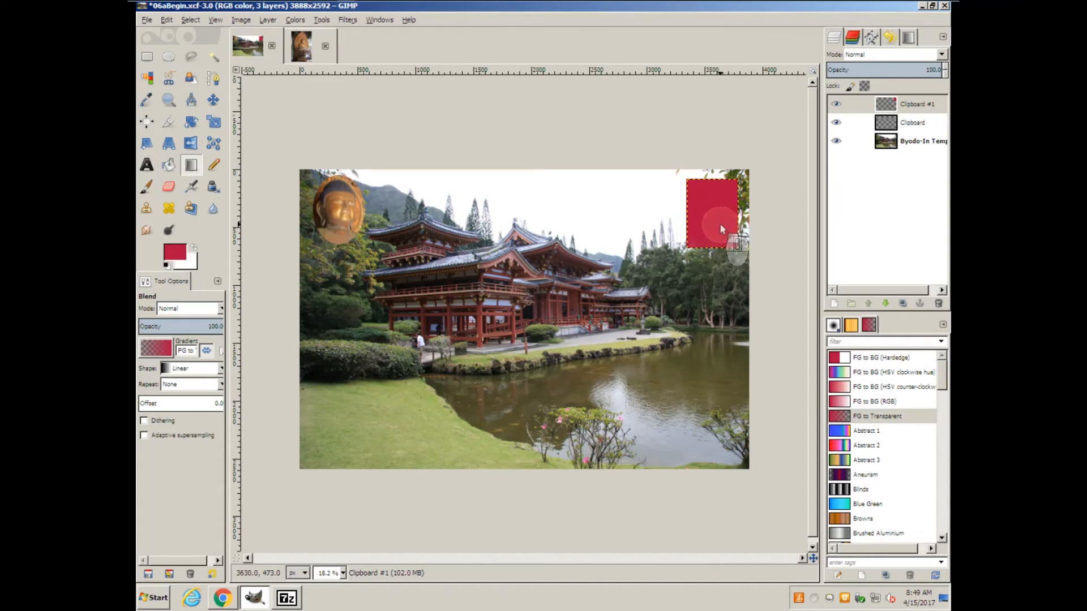
{"action": "key", "text": "ctrl+z"}
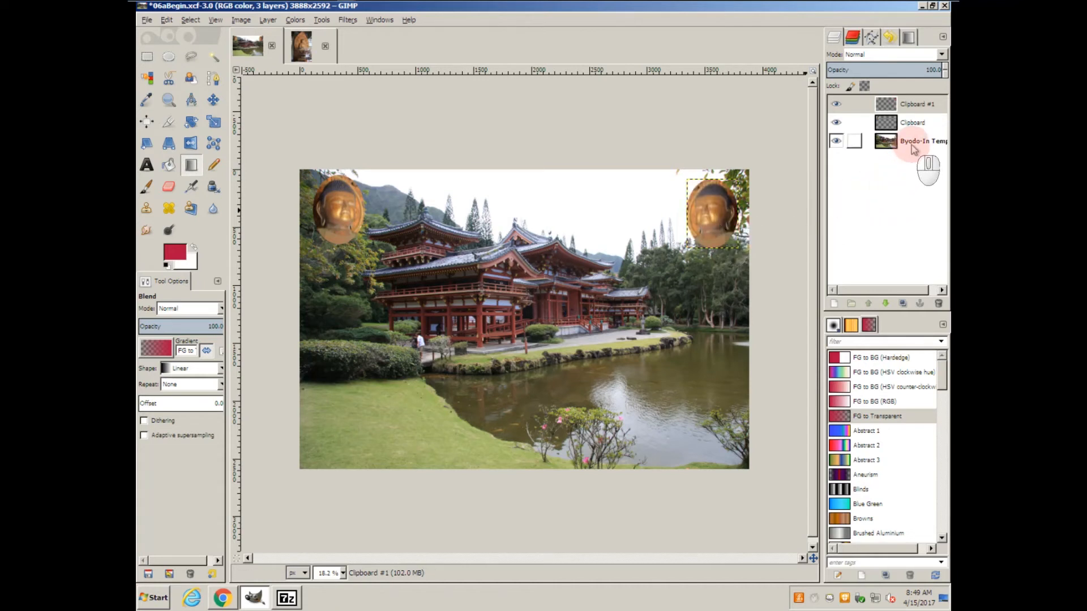
Make the Byodo-In Temple background layer active.
{"action": "left_click", "coordinate": [913, 145]}
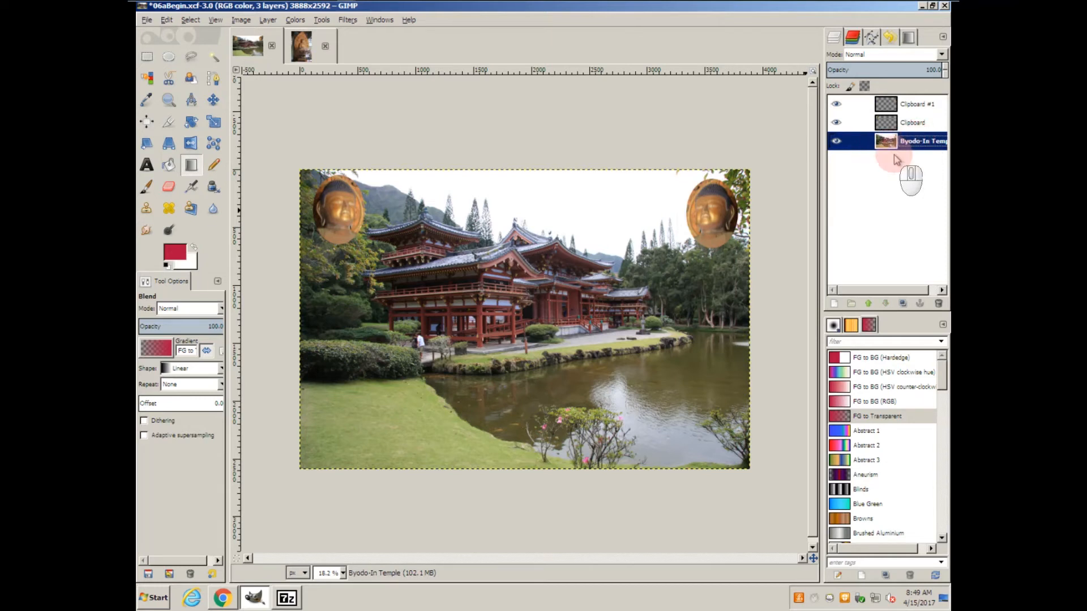
Try upward vertical gradients on the temple layer, from mid-photo and from the bottom edge up to the top, undoing them all.
{"action": "left_click_drag", "start_coordinate": [518, 369], "coordinate": [516, 97]}
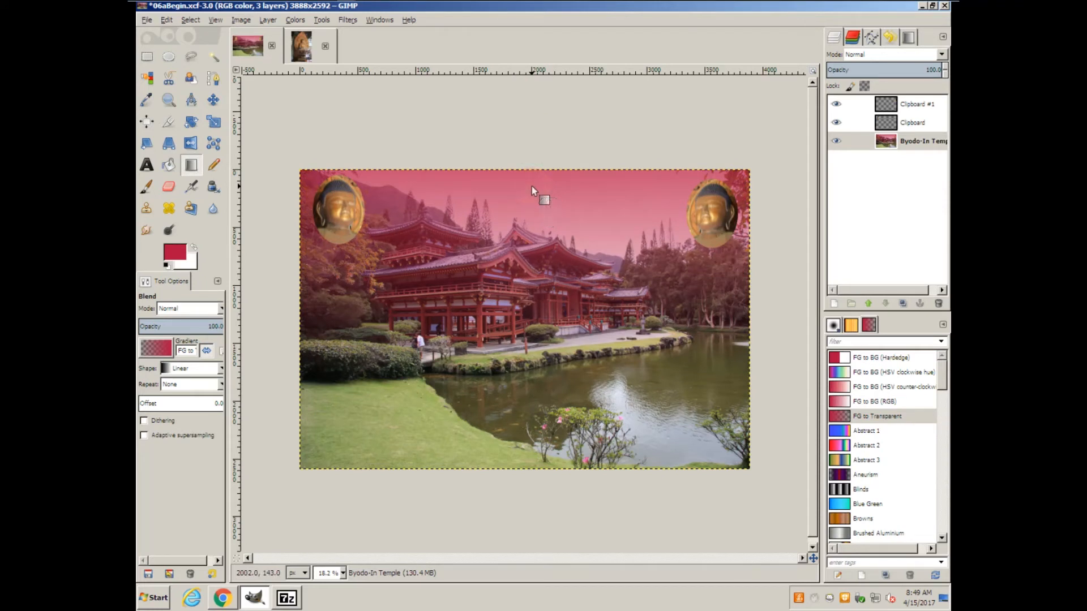
{"action": "key", "text": "ctrl+z"}
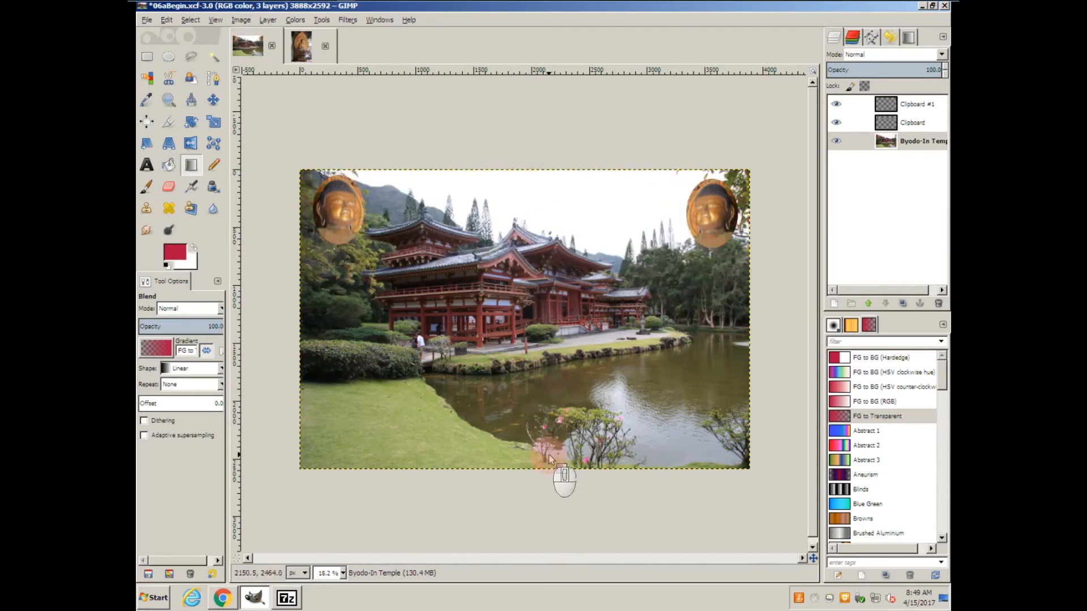
{"action": "left_click_drag", "start_coordinate": [546, 471], "coordinate": [535, 173]}
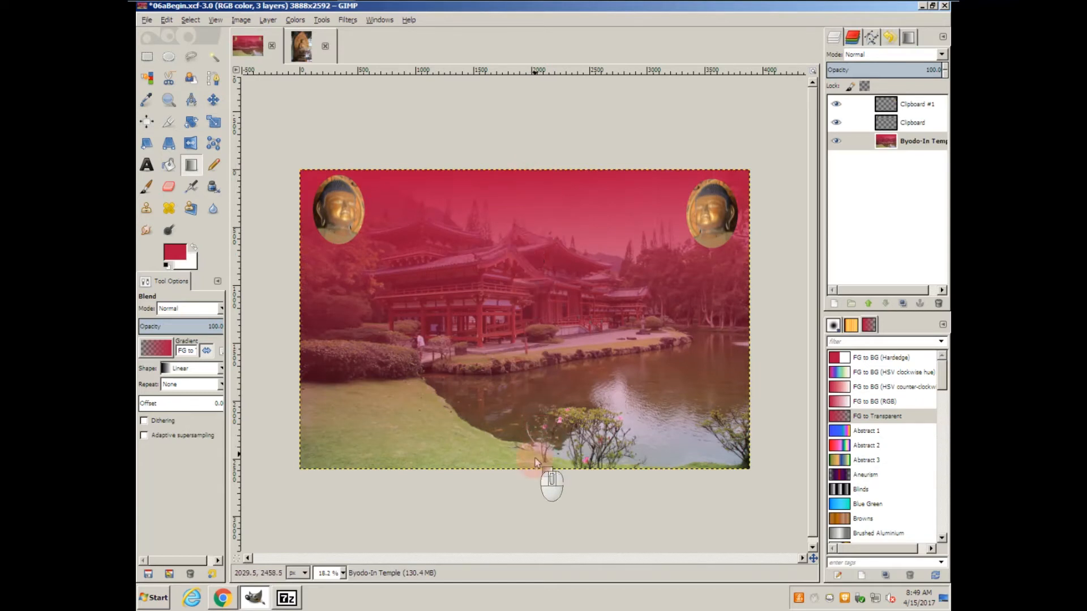
{"action": "left_click_drag", "start_coordinate": [533, 465], "coordinate": [508, 173]}
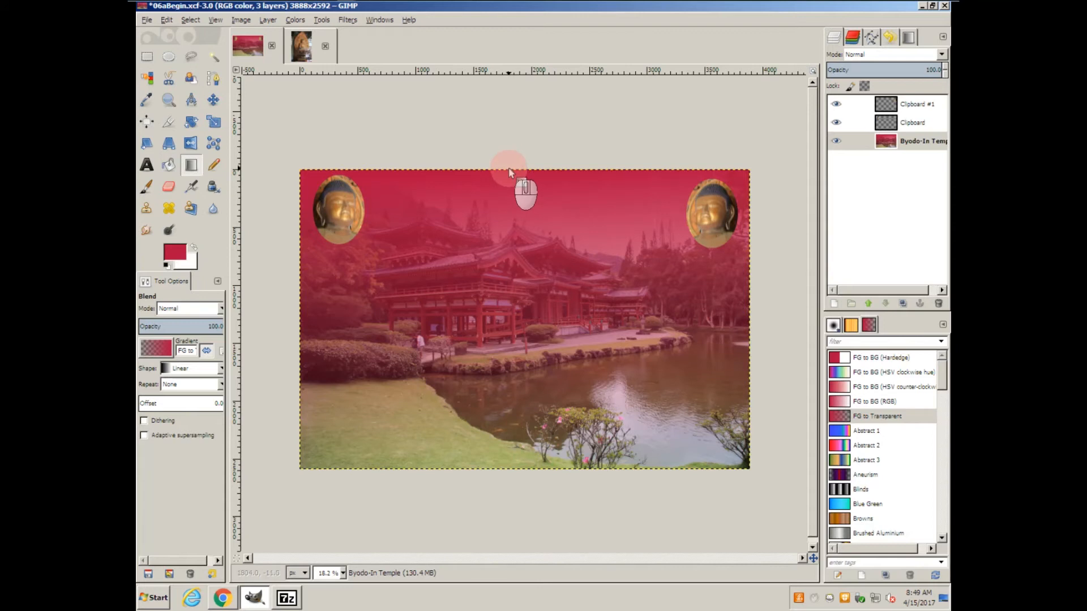
{"action": "key", "text": "ctrl+z"}
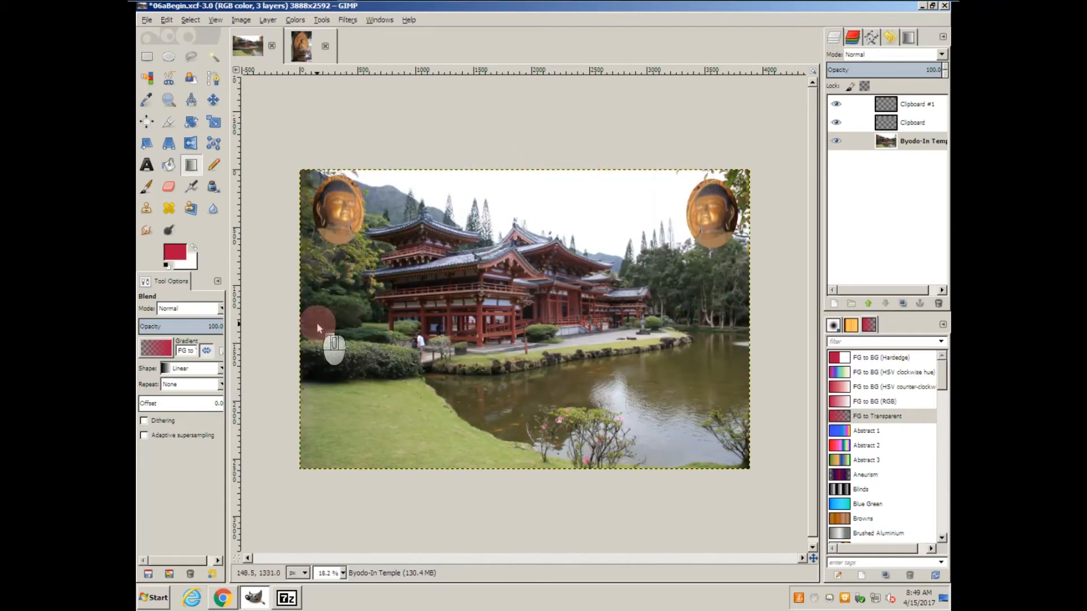
Try a left-to-right gradient and a diagonal one from the lower-left lawn toward the upper right, undoing each.
{"action": "left_click_drag", "start_coordinate": [286, 320], "coordinate": [657, 322]}
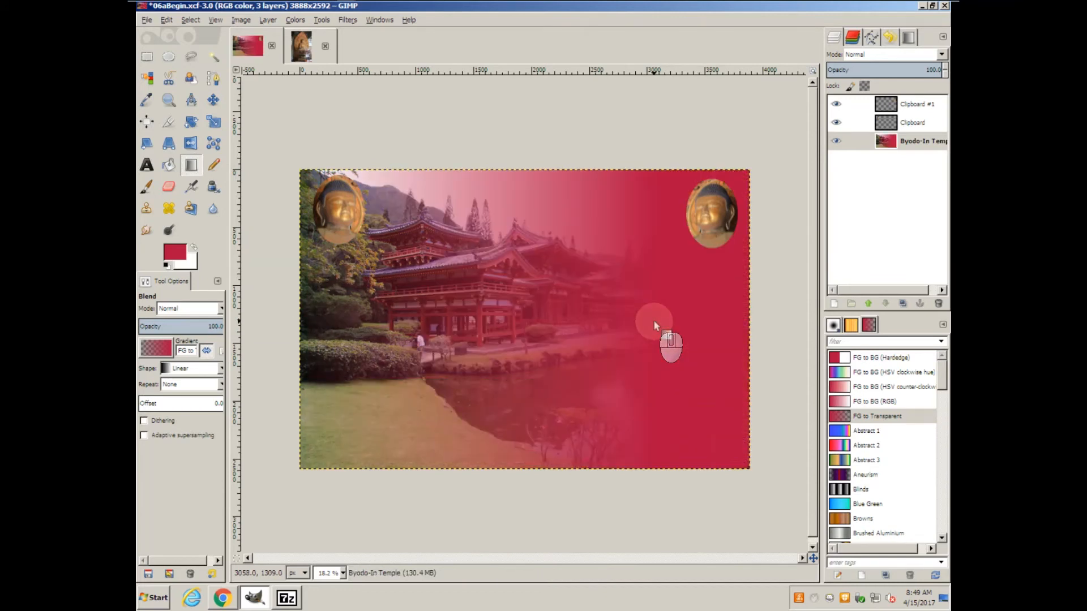
{"action": "key", "text": "ctrl+z"}
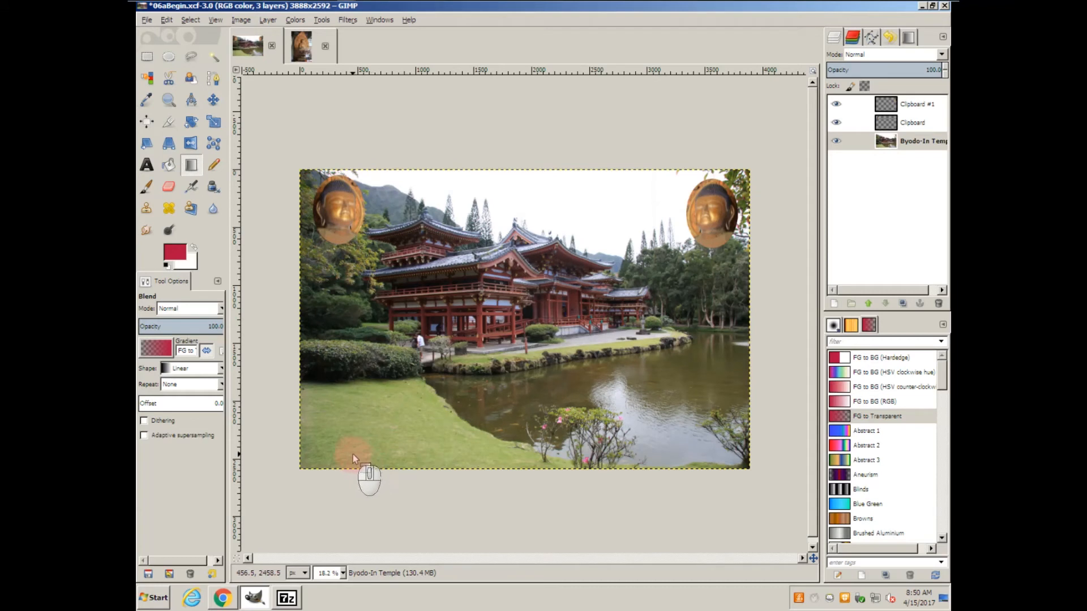
{"action": "left_click_drag", "start_coordinate": [328, 454], "coordinate": [651, 260]}
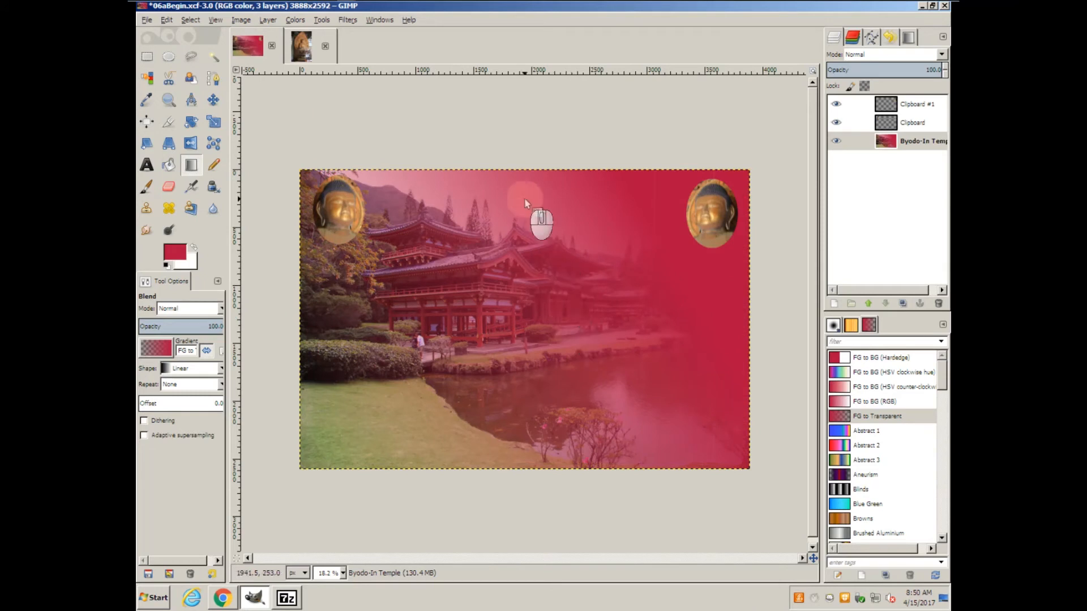
{"action": "key", "text": "ctrl+z"}
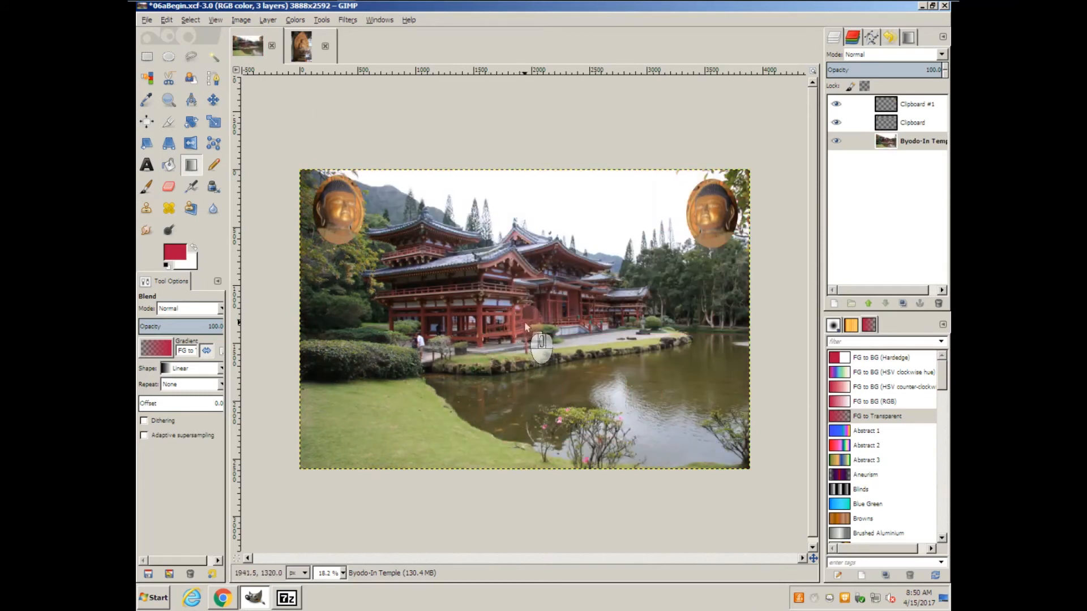
Try two short downward gradients from around the temple's base into the pond, undoing each.
{"action": "left_click_drag", "start_coordinate": [525, 321], "coordinate": [526, 363]}
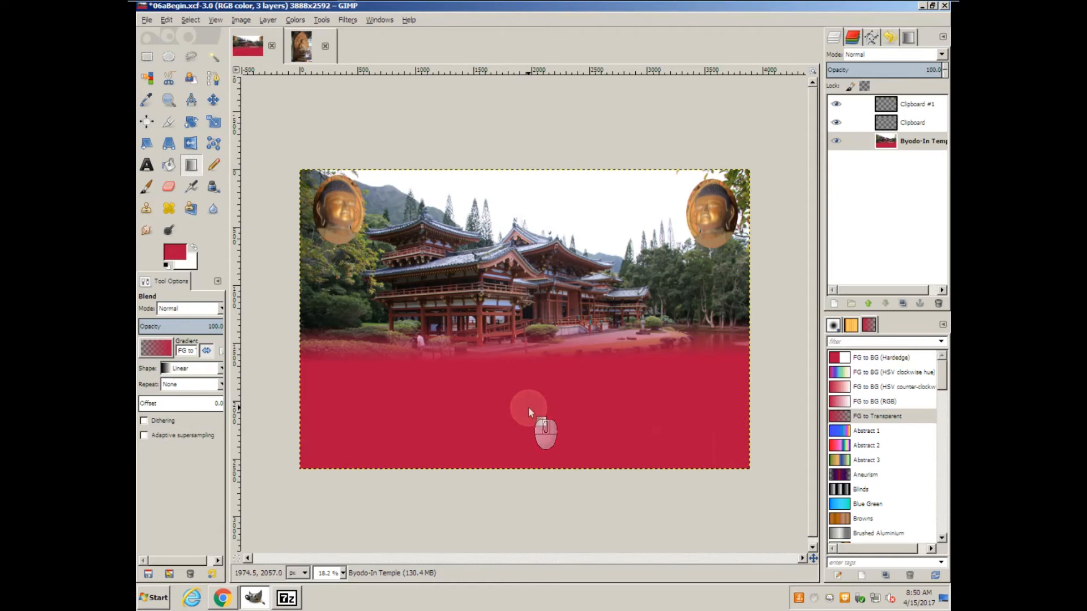
{"action": "key", "text": "ctrl+z"}
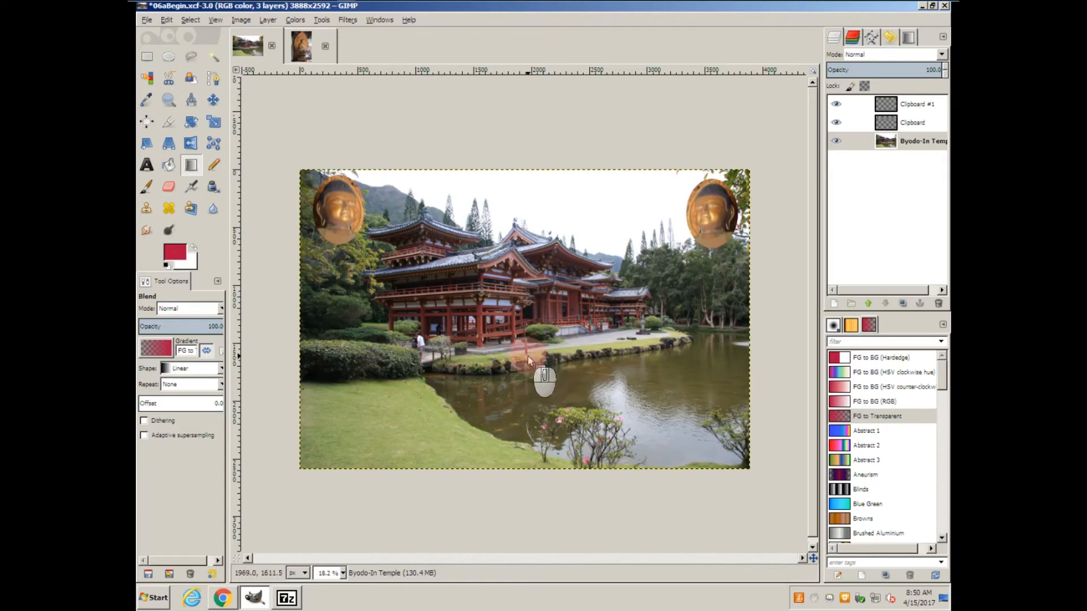
{"action": "left_click_drag", "start_coordinate": [526, 358], "coordinate": [526, 414]}
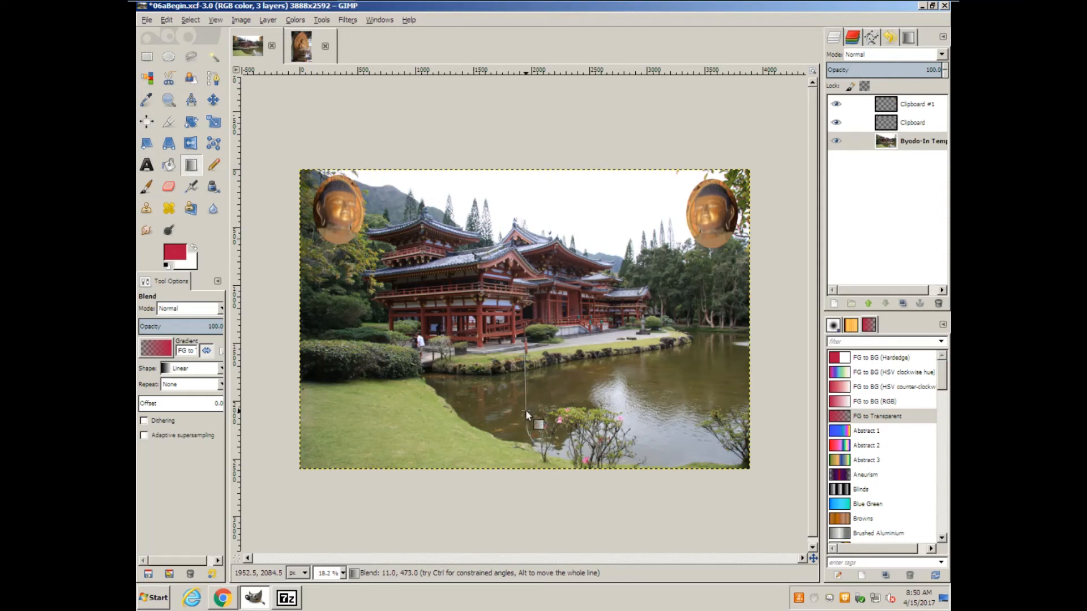
{"action": "left_click", "coordinate": [526, 410]}
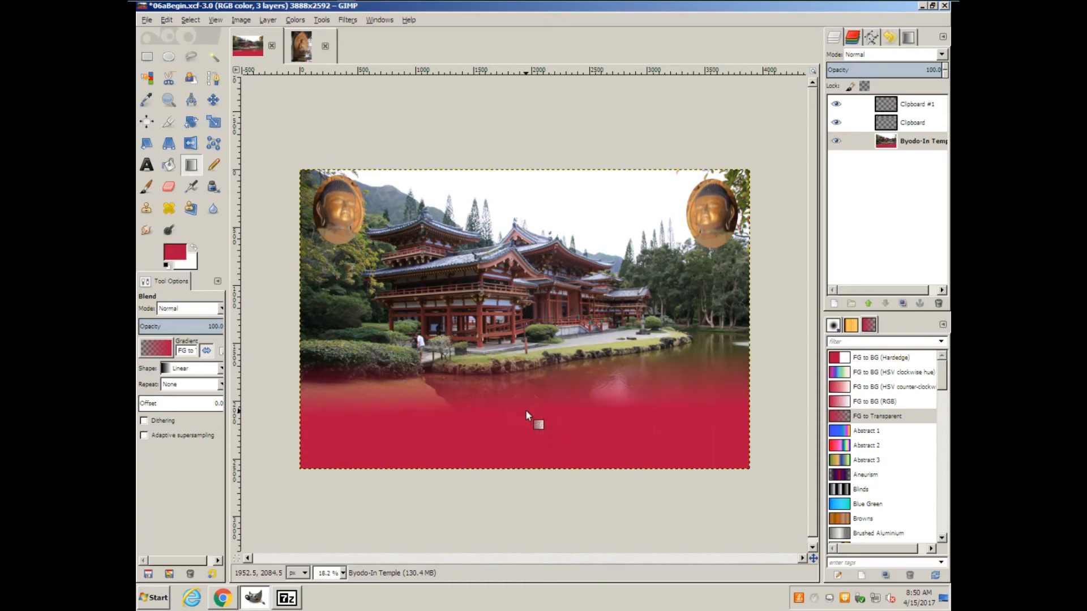
{"action": "key", "text": "ctrl+z"}
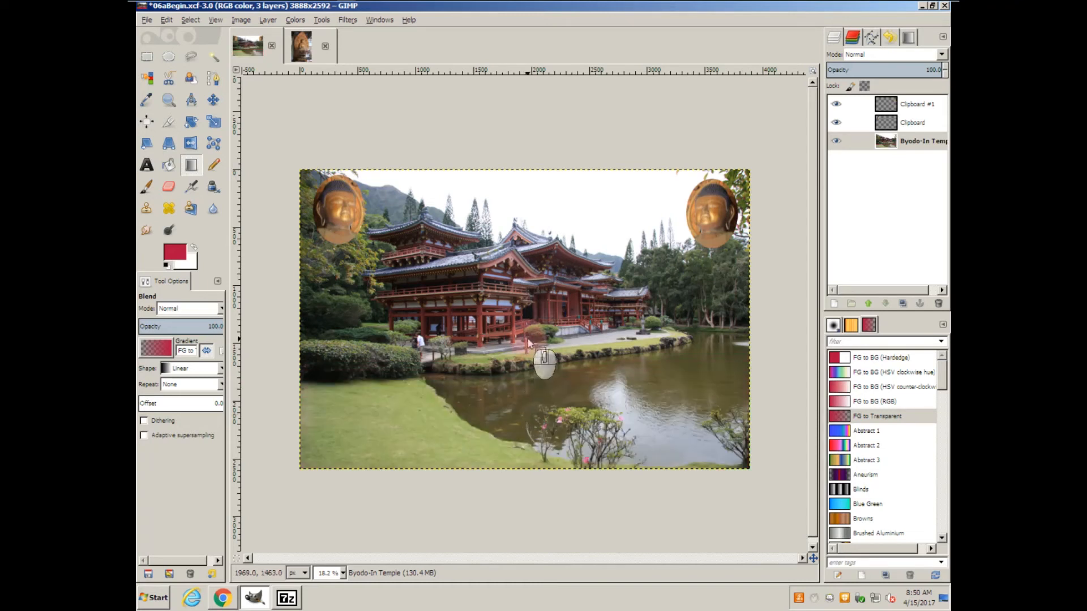
Draw a vertical gradient downward from the temple's base to the lower part of the pond, with solid crimson at the bottom.
{"action": "left_click_drag", "start_coordinate": [526, 326], "coordinate": [528, 426]}
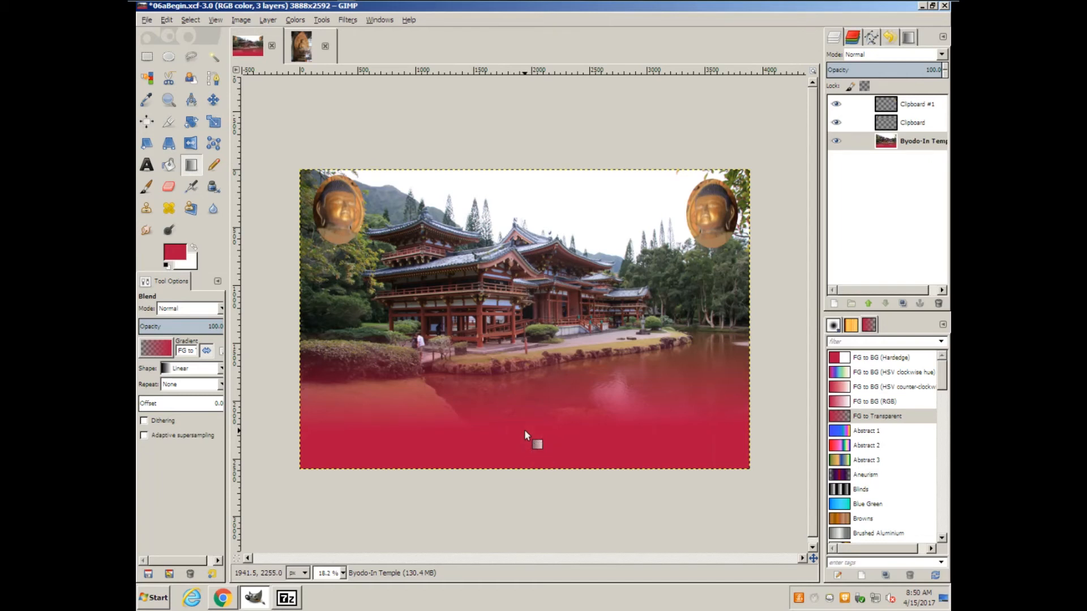
Draw a text frame about 3014 × 545 px with the Text tool over the crimson area below the temple.
{"action": "left_click", "coordinate": [165, 167]}
{"action": "left_click", "coordinate": [151, 167]}
{"action": "left_click", "coordinate": [151, 168]}
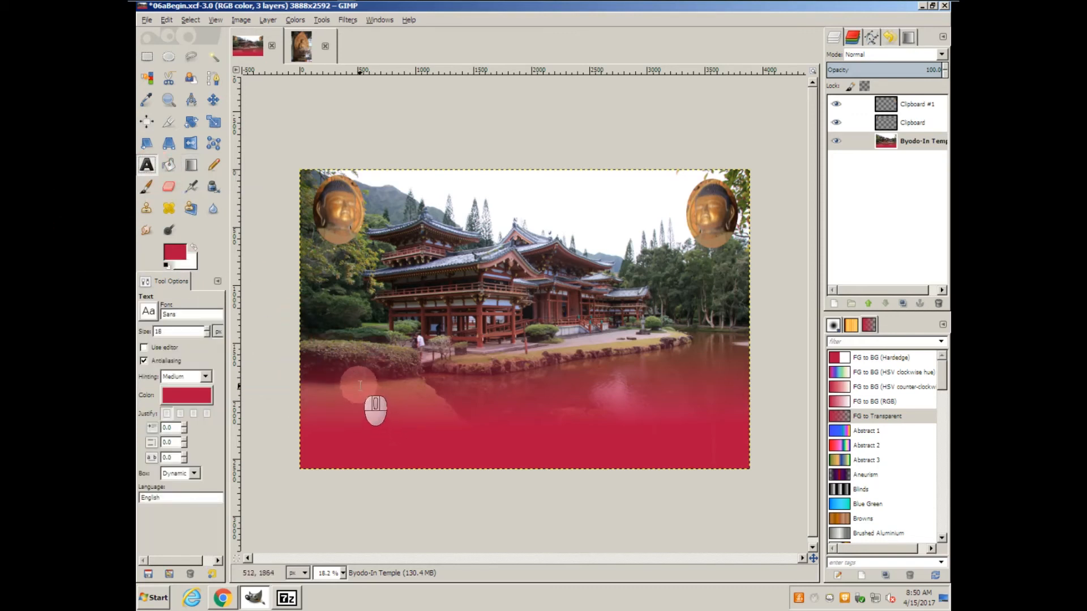
{"action": "left_click_drag", "start_coordinate": [360, 385], "coordinate": [708, 449]}
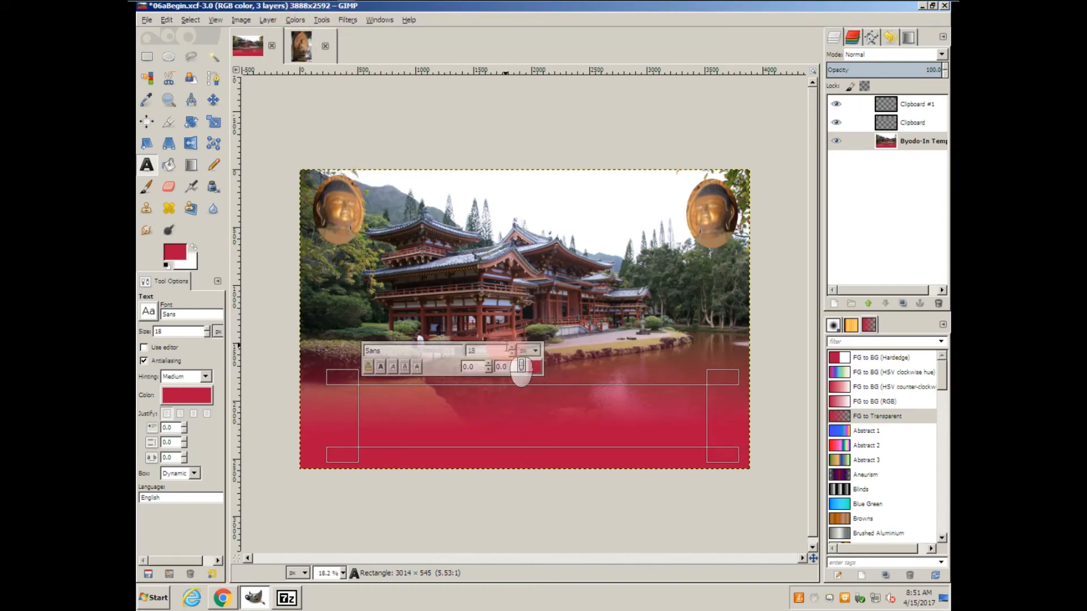
Set the text size to 200 px and the text color to white (ffffff).
{"action": "left_click", "coordinate": [472, 351]}
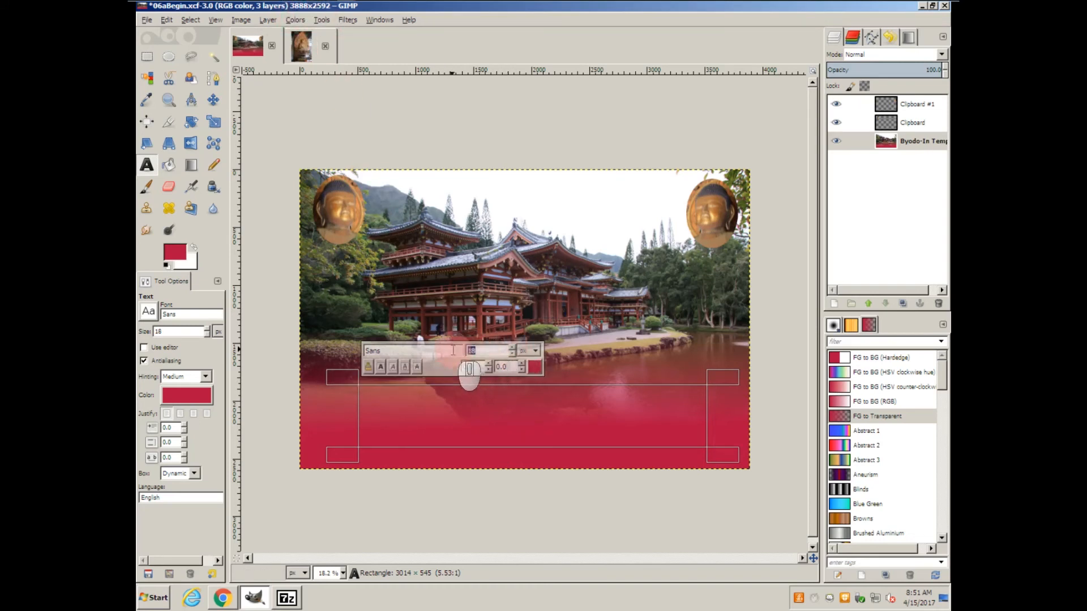
{"action": "type", "text": "200"}
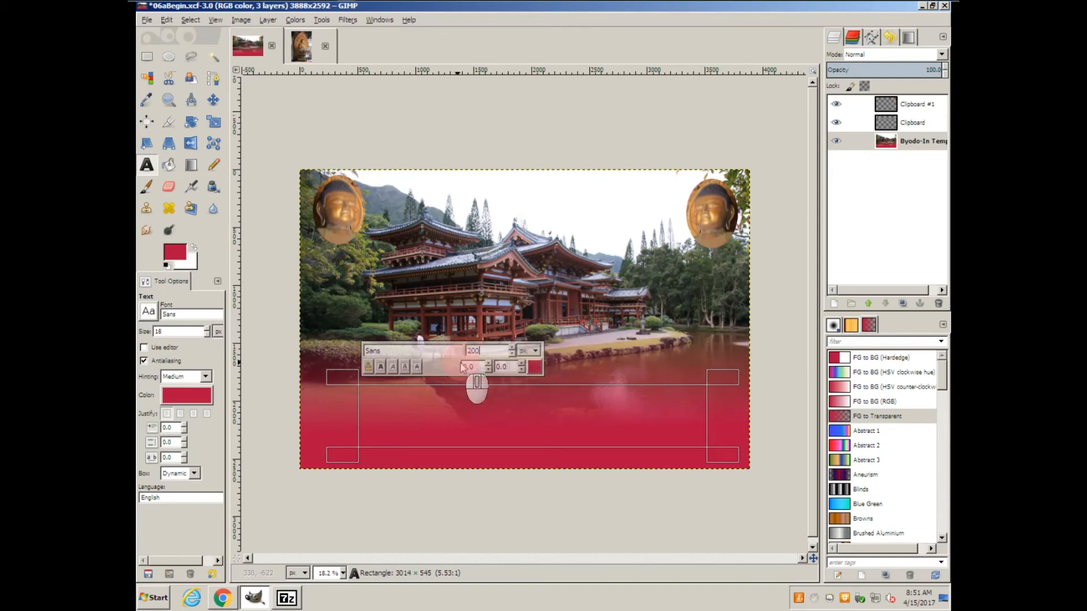
{"action": "left_click", "coordinate": [532, 367]}
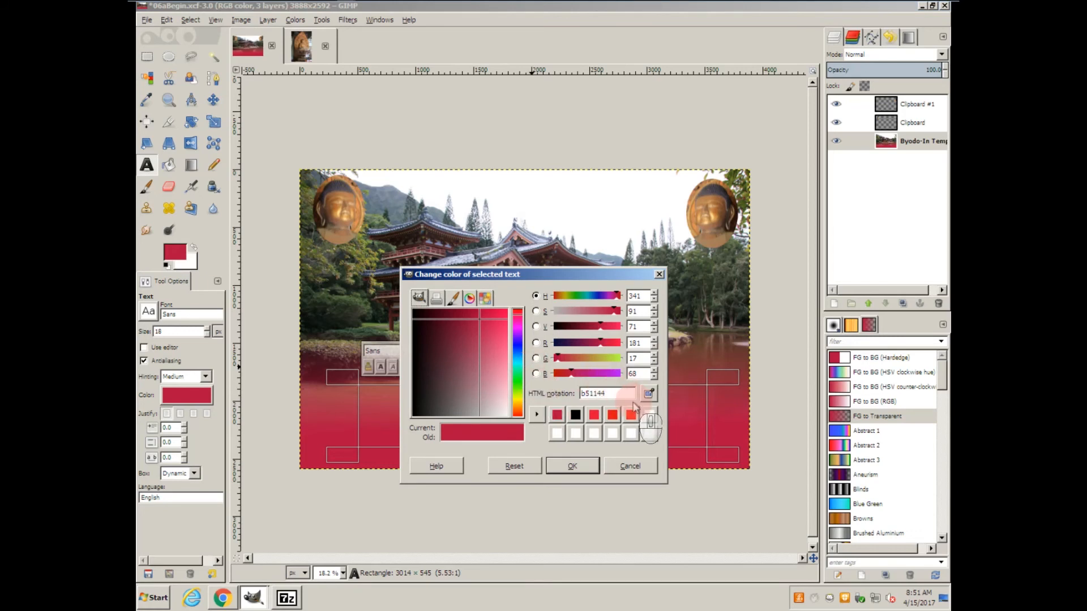
{"action": "left_click", "coordinate": [649, 416]}
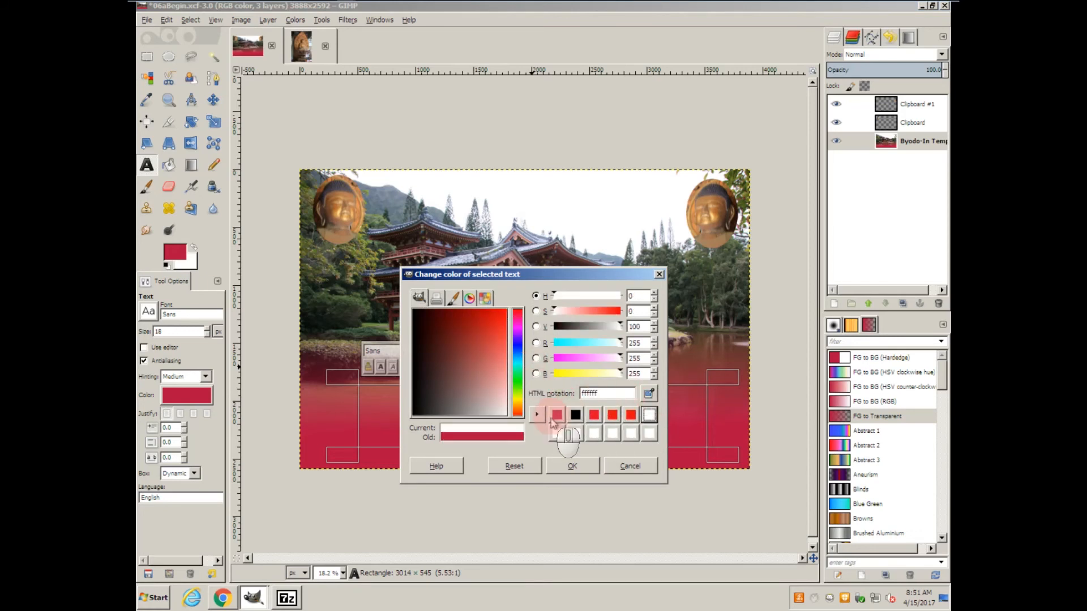
{"action": "left_click", "coordinate": [568, 468]}
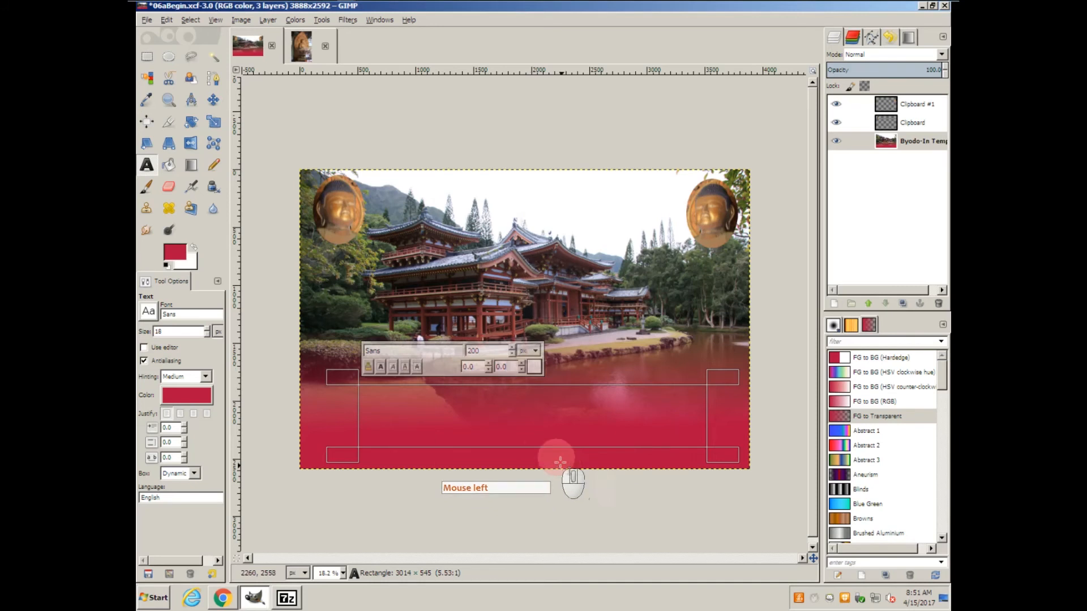
Enter the title "Boydo-In Temple, Hawaii" in the text frame.
{"action": "left_click", "coordinate": [382, 408]}
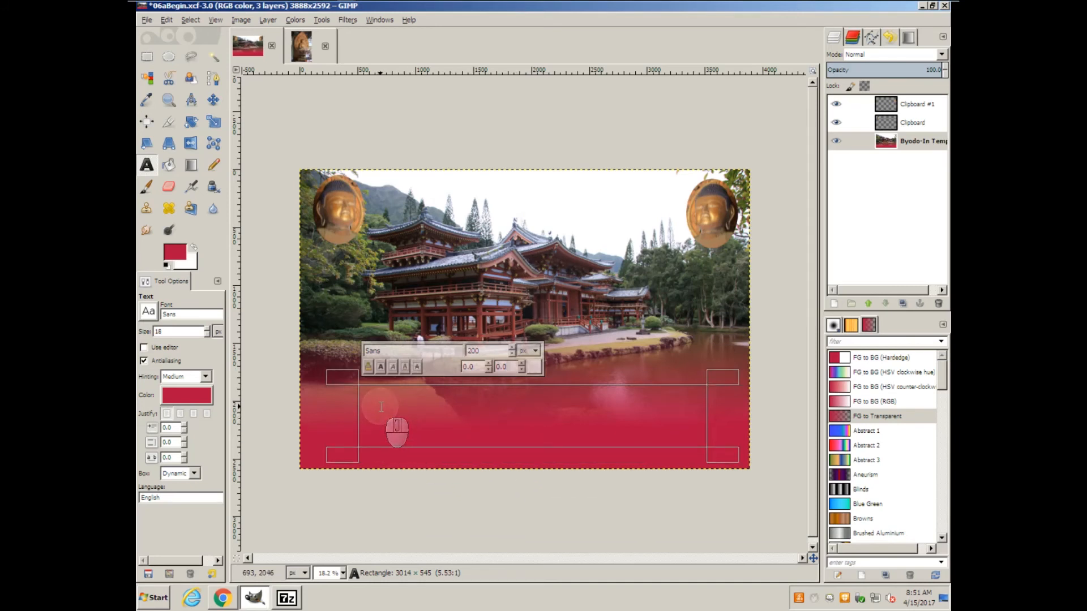
{"action": "type", "text": "Boydo-In Temple, Hawaii"}
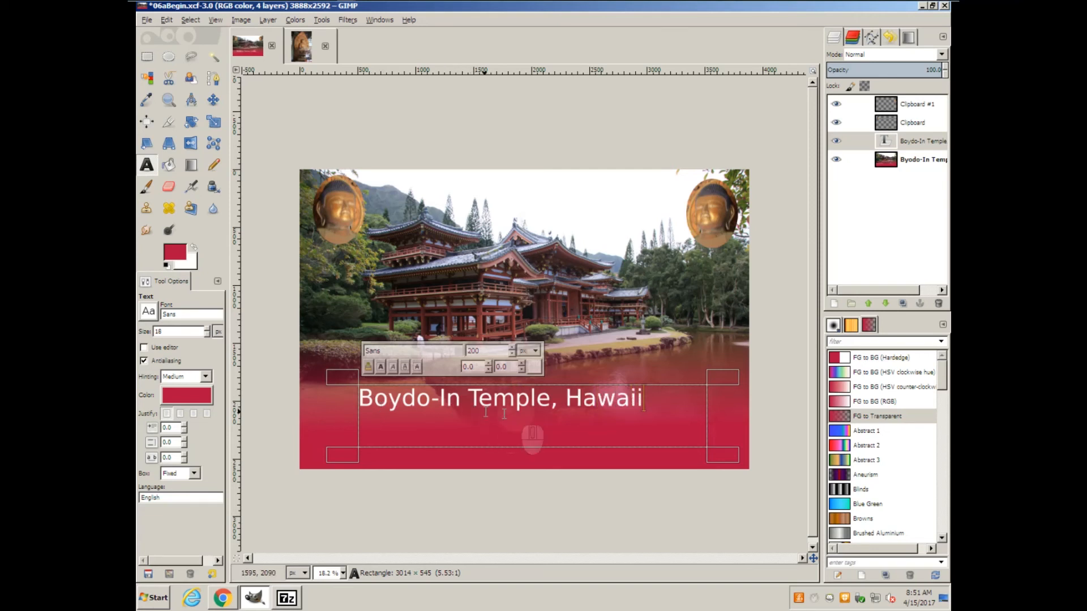
Enlarge the whole title text to 265 px.
{"action": "left_click", "coordinate": [645, 401]}
{"action": "left_click_drag", "start_coordinate": [645, 400], "coordinate": [358, 399]}
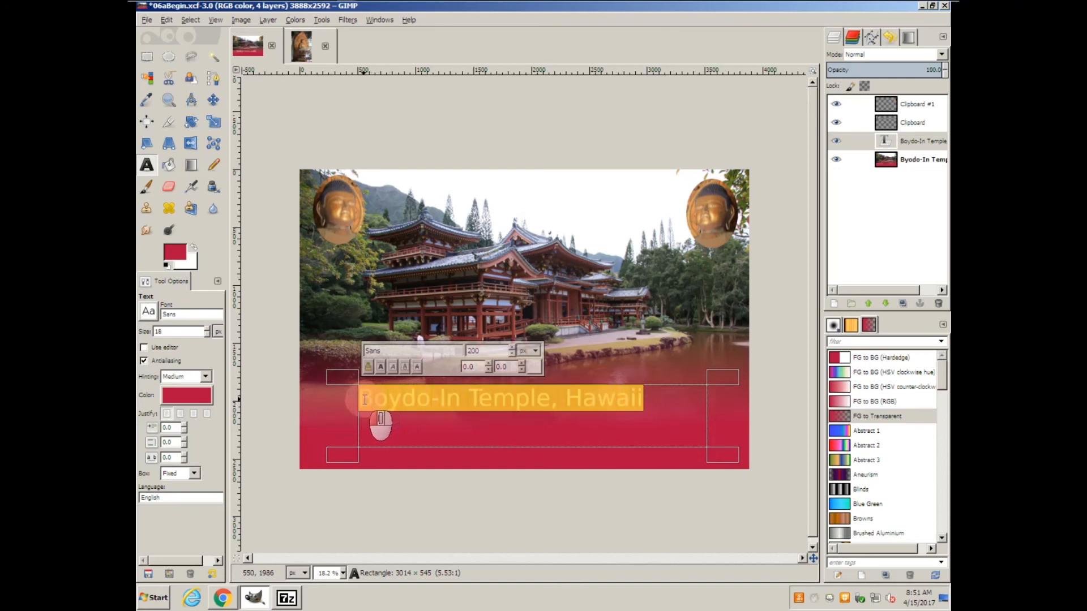
{"action": "left_click", "coordinate": [514, 348]}
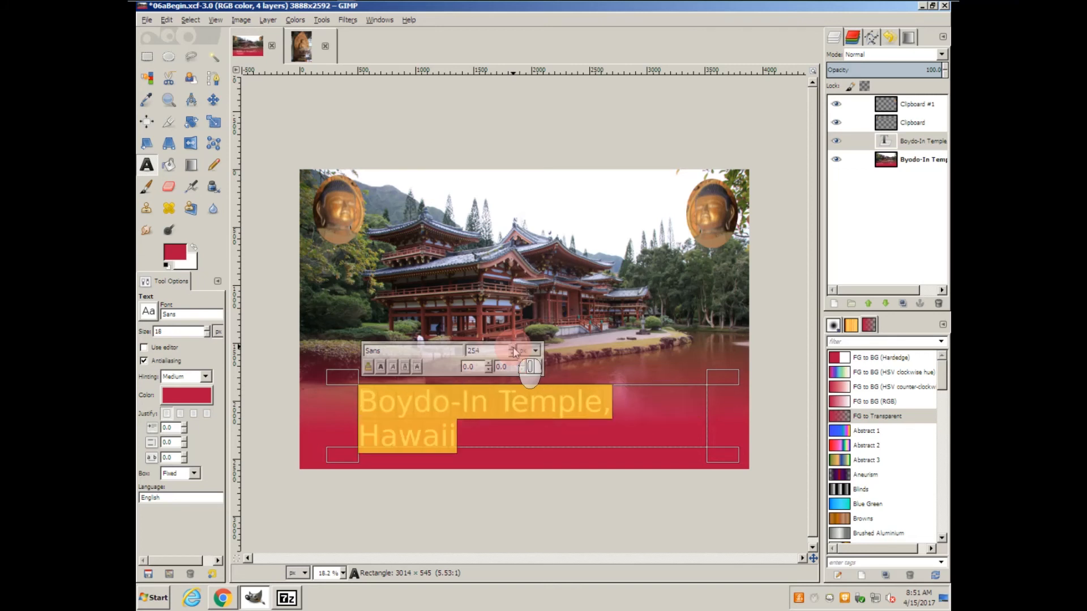
{"action": "left_click", "coordinate": [514, 348]}
{"action": "left_click", "coordinate": [514, 348]}
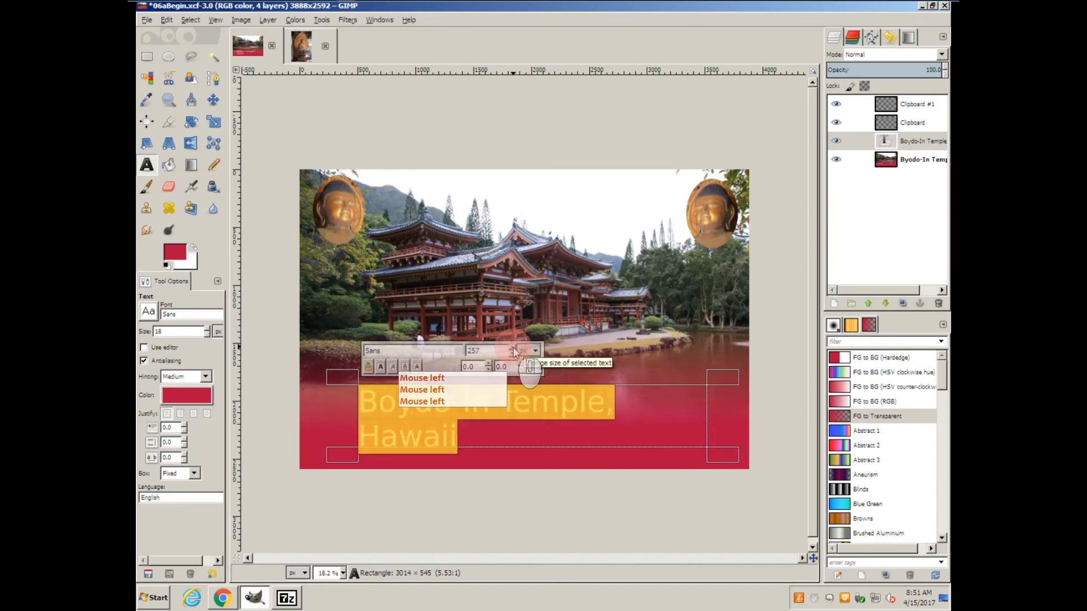
{"action": "left_click", "coordinate": [513, 348]}
{"action": "left_click", "coordinate": [513, 349]}
{"action": "left_click", "coordinate": [513, 348]}
{"action": "left_click", "coordinate": [514, 349]}
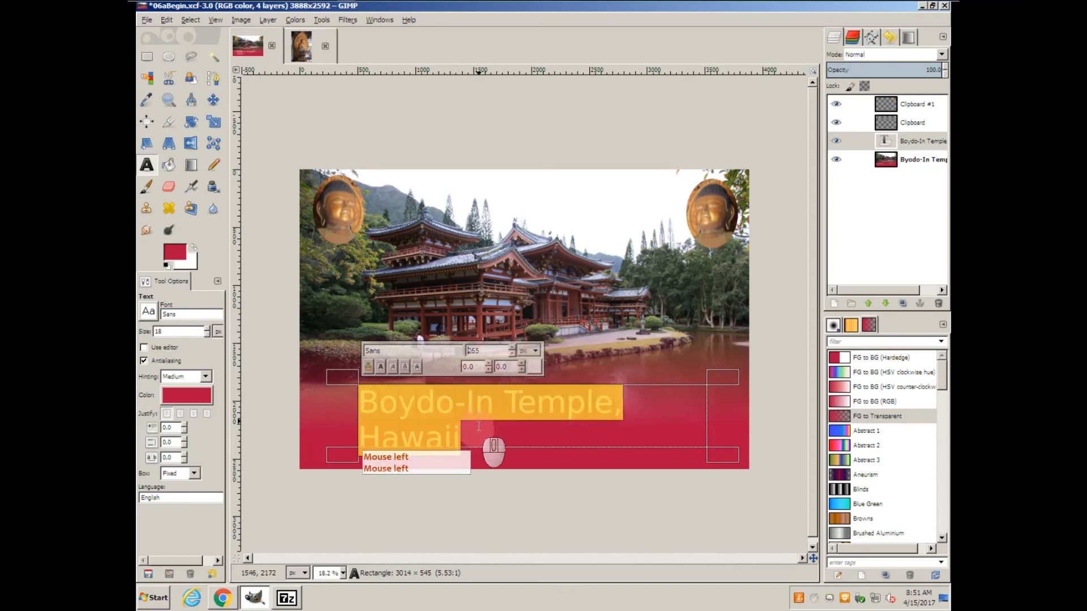
Widen the text frame on both sides to about 3328 px so the title fits on one line.
{"action": "left_click", "coordinate": [354, 416]}
{"action": "left_click_drag", "start_coordinate": [354, 416], "coordinate": [332, 416]}
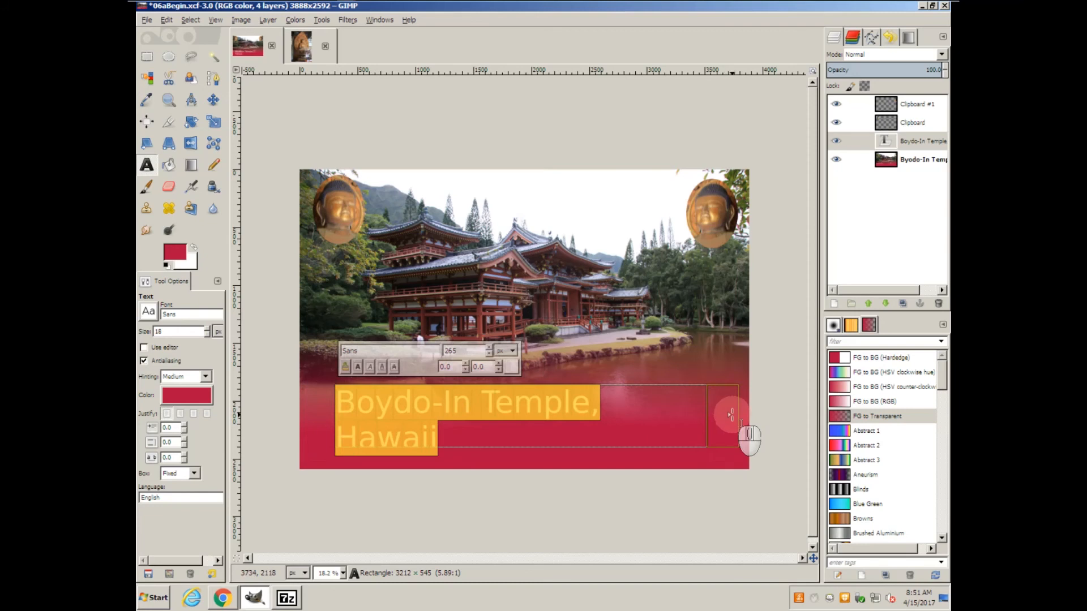
{"action": "mouse_move", "coordinate": [719, 415]}
{"action": "left_mouse_down"}
{"action": "mouse_move", "coordinate": [745, 422]}
{"action": "mouse_move", "coordinate": [734, 419]}
{"action": "left_mouse_up"}
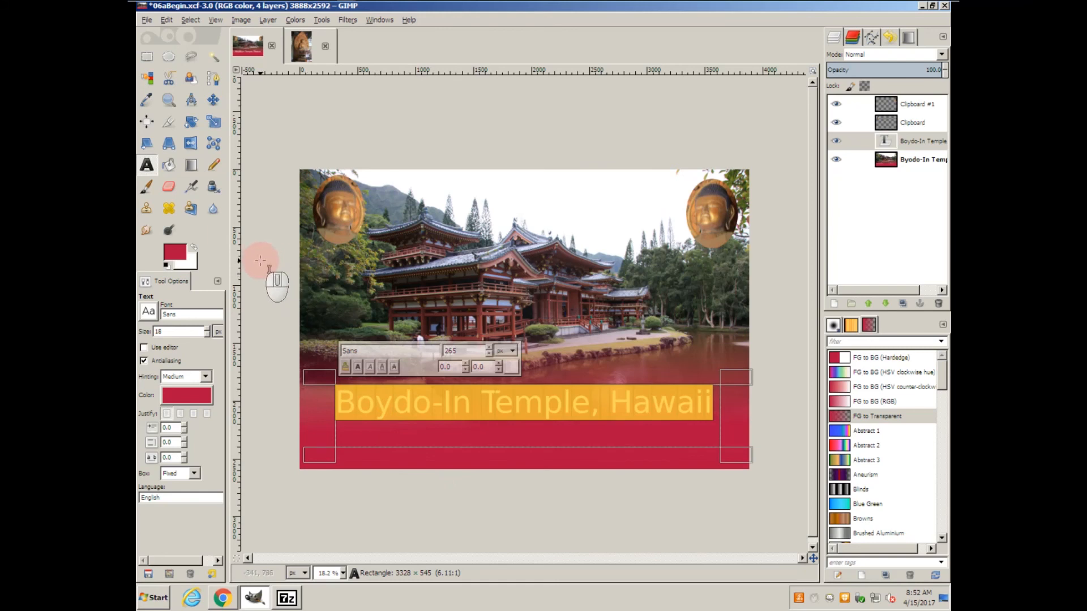
Center the title layer horizontally on the image with the Align tool.
{"action": "left_click", "coordinate": [146, 121]}
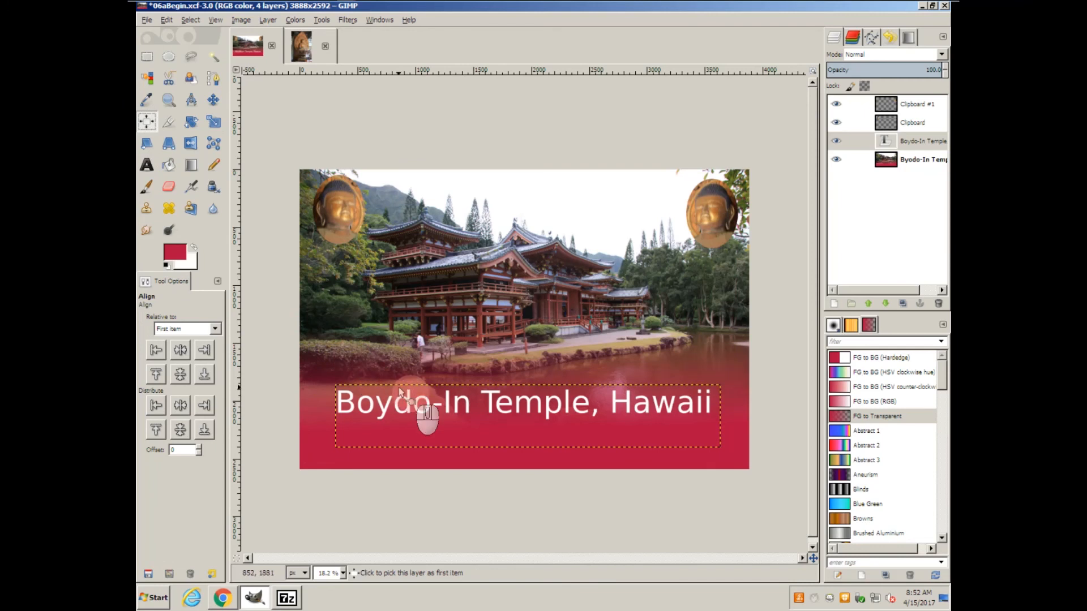
{"action": "left_click", "coordinate": [432, 407]}
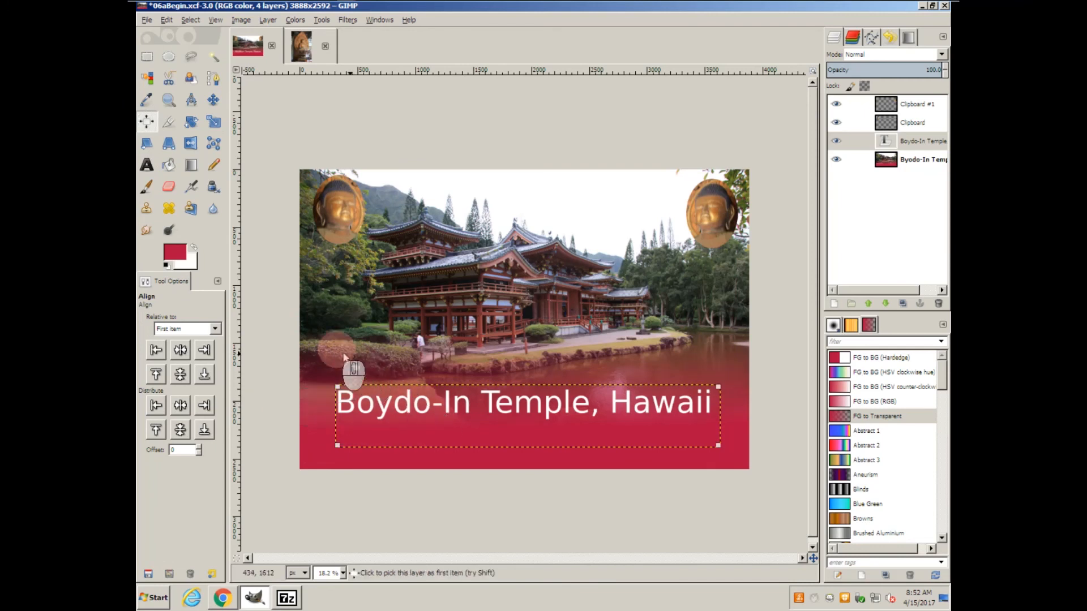
{"action": "left_click", "coordinate": [180, 350]}
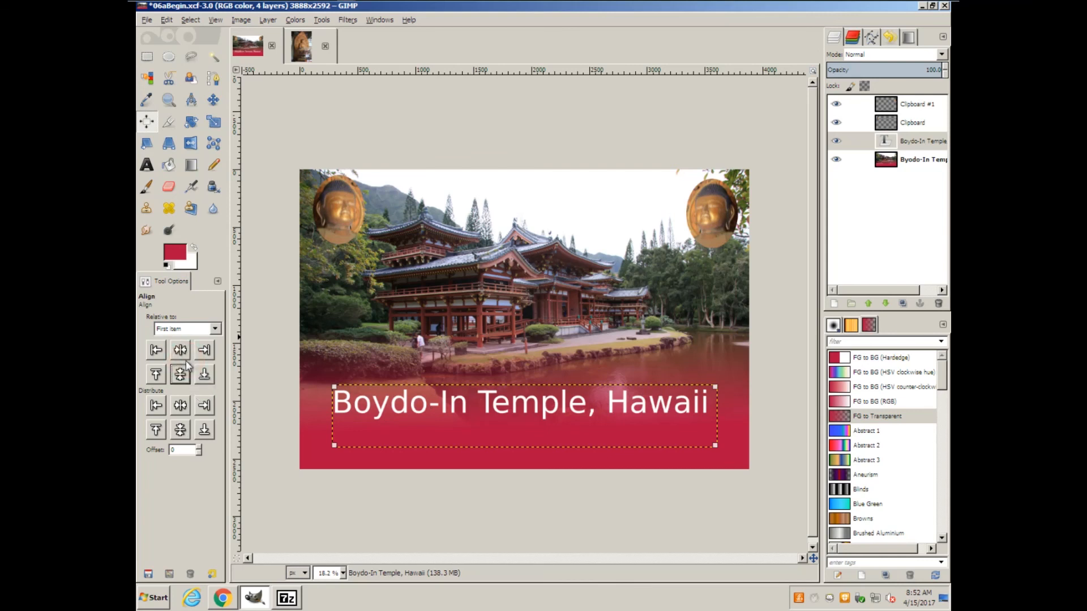
Move the title layer straight down into the solid crimson area near the image's lower edge, and make the temple photo layer active.
{"action": "left_click", "coordinate": [213, 100]}
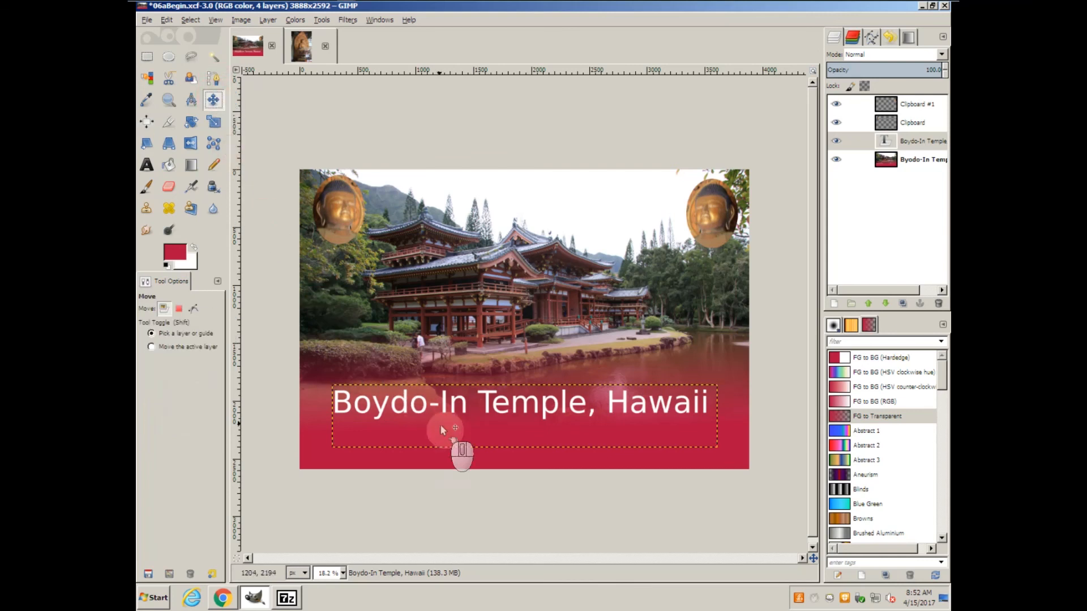
{"action": "left_click", "coordinate": [490, 420]}
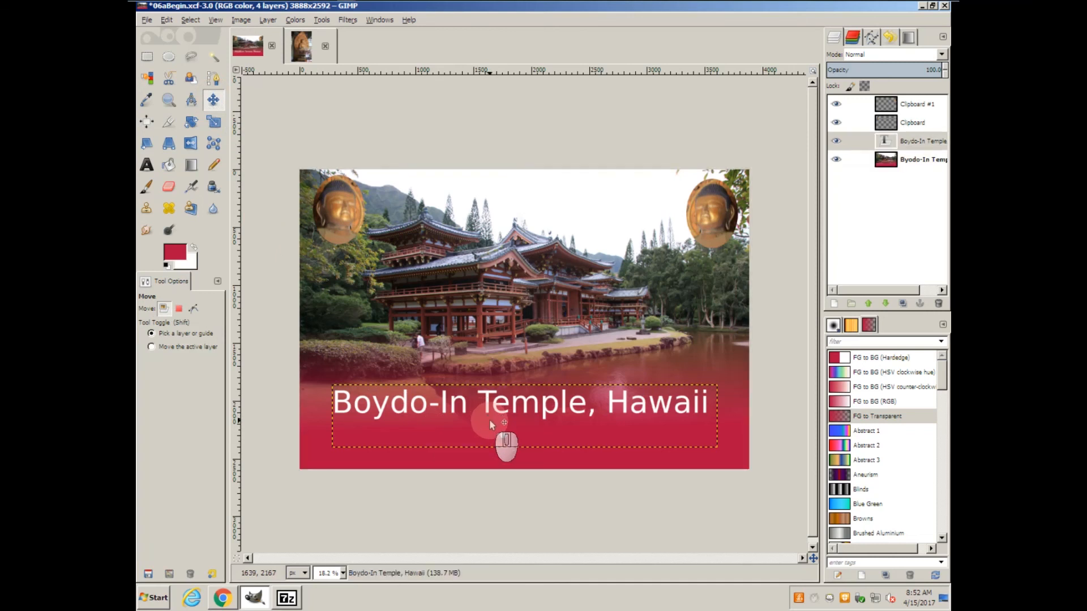
{"action": "key", "text": "Down"}
{"action": "key", "text": "Down"}
{"action": "key", "text": "Down"}
{"action": "key", "text": "Down"}
{"action": "key", "text": "Down"}
{"action": "key", "text": "Down"}
{"action": "key", "text": "Down"}
{"action": "key", "text": "Down"}
{"action": "key", "text": "Down"}
{"action": "key", "text": "Down"}
{"action": "key", "text": "Down"}
{"action": "key", "text": "Down"}
{"action": "key", "text": "Down"}
{"action": "key", "text": "Down"}
{"action": "key", "text": "Down"}
{"action": "key", "text": "Down"}
{"action": "key", "text": "Down"}
{"action": "key", "text": "Down"}
{"action": "key", "text": "Down"}
{"action": "key", "text": "Down"}
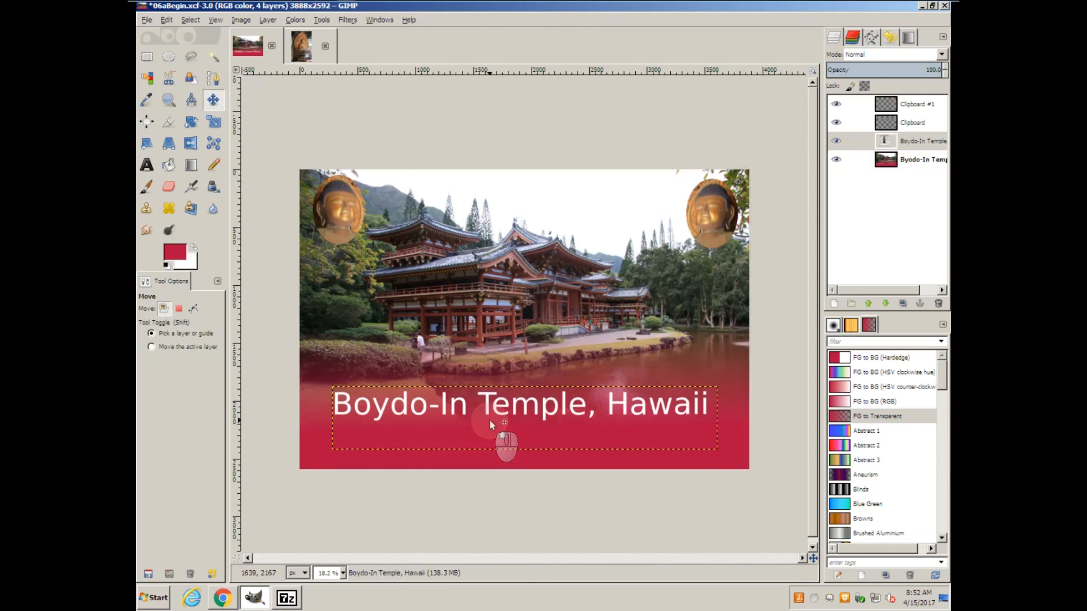
{"action": "key", "text": "Down"}
{"action": "key", "text": "Down"}
{"action": "key", "text": "Down"}
{"action": "key", "text": "Down"}
{"action": "key", "text": "Down"}
{"action": "key", "text": "Down"}
{"action": "key", "text": "Down"}
{"action": "key", "text": "Down"}
{"action": "key", "text": "Down"}
{"action": "key", "text": "Down"}
{"action": "key", "text": "Down"}
{"action": "key", "text": "Down"}
{"action": "key", "text": "Down"}
{"action": "key", "text": "Down"}
{"action": "key", "text": "Down"}
{"action": "key", "text": "Down"}
{"action": "key", "text": "Down"}
{"action": "key", "text": "Down"}
{"action": "key", "text": "Down"}
{"action": "key", "text": "Down"}
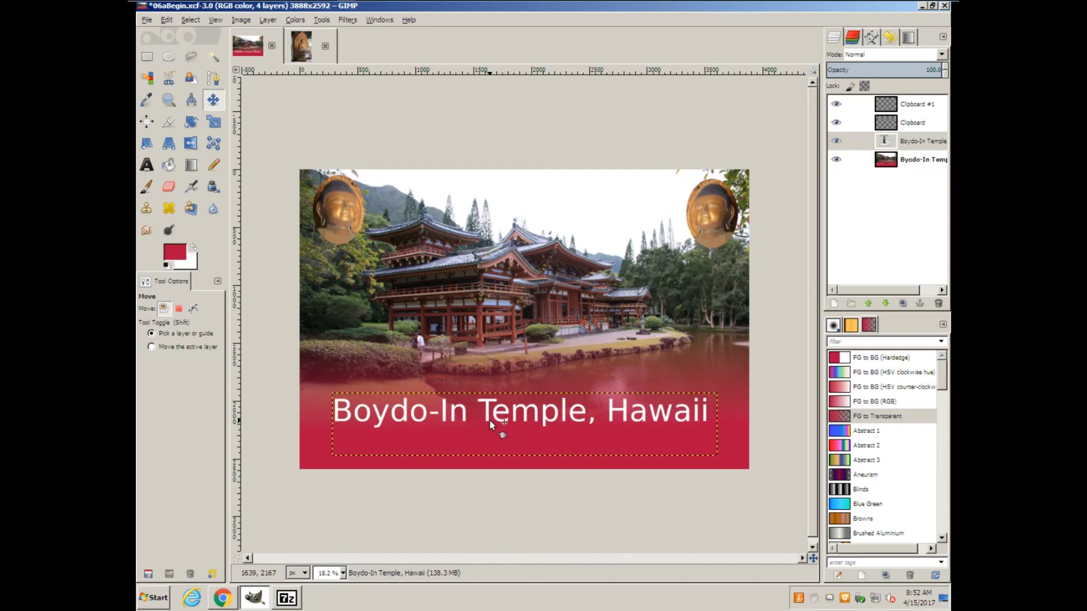
{"action": "key", "text": "Down"}
{"action": "key", "text": "Down"}
{"action": "key", "text": "Down"}
{"action": "key", "text": "Down"}
{"action": "key", "text": "Down"}
{"action": "key", "text": "Down"}
{"action": "key", "text": "Down"}
{"action": "key", "text": "Down"}
{"action": "key", "text": "Down"}
{"action": "key", "text": "Down"}
{"action": "key", "text": "Down"}
{"action": "key", "text": "Down"}
{"action": "key", "text": "Down"}
{"action": "key", "text": "Down"}
{"action": "key", "text": "Down"}
{"action": "key", "text": "Down"}
{"action": "key", "text": "Down"}
{"action": "key", "text": "Down"}
{"action": "key", "text": "Down"}
{"action": "key", "text": "Down"}
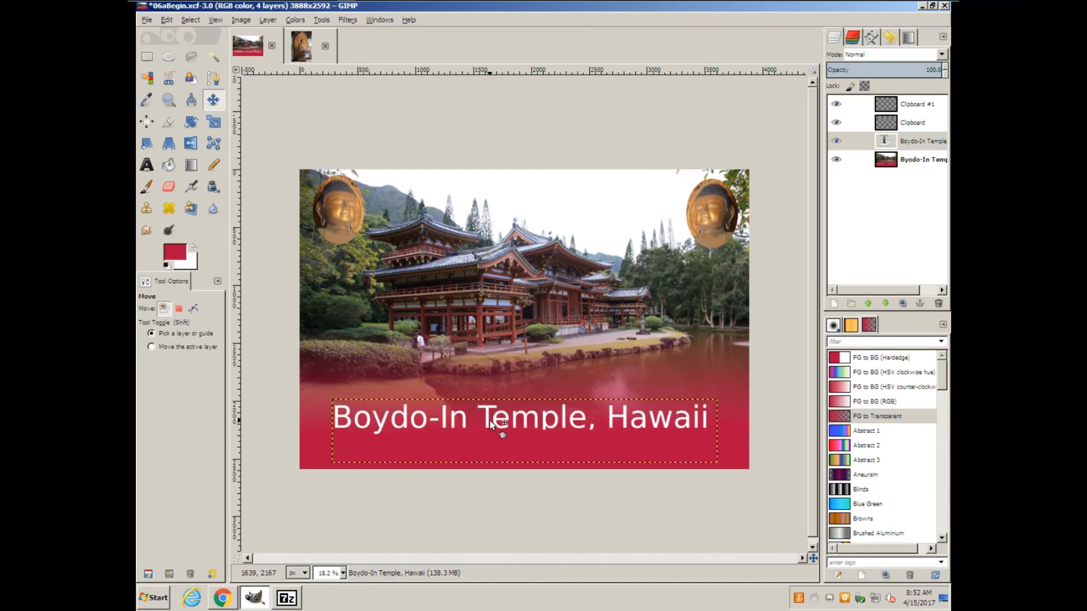
{"action": "key", "text": "Down"}
{"action": "key", "text": "Down"}
{"action": "key", "text": "Down"}
{"action": "key", "text": "Down"}
{"action": "key", "text": "Down"}
{"action": "key", "text": "Down"}
{"action": "key", "text": "Down"}
{"action": "key", "text": "Down"}
{"action": "key", "text": "Down"}
{"action": "key", "text": "Down"}
{"action": "key", "text": "Down"}
{"action": "key", "text": "Down"}
{"action": "key", "text": "Down"}
{"action": "key", "text": "Down"}
{"action": "key", "text": "Down"}
{"action": "key", "text": "Down"}
{"action": "key", "text": "Down"}
{"action": "key", "text": "Down"}
{"action": "key", "text": "Down"}
{"action": "key", "text": "Down"}
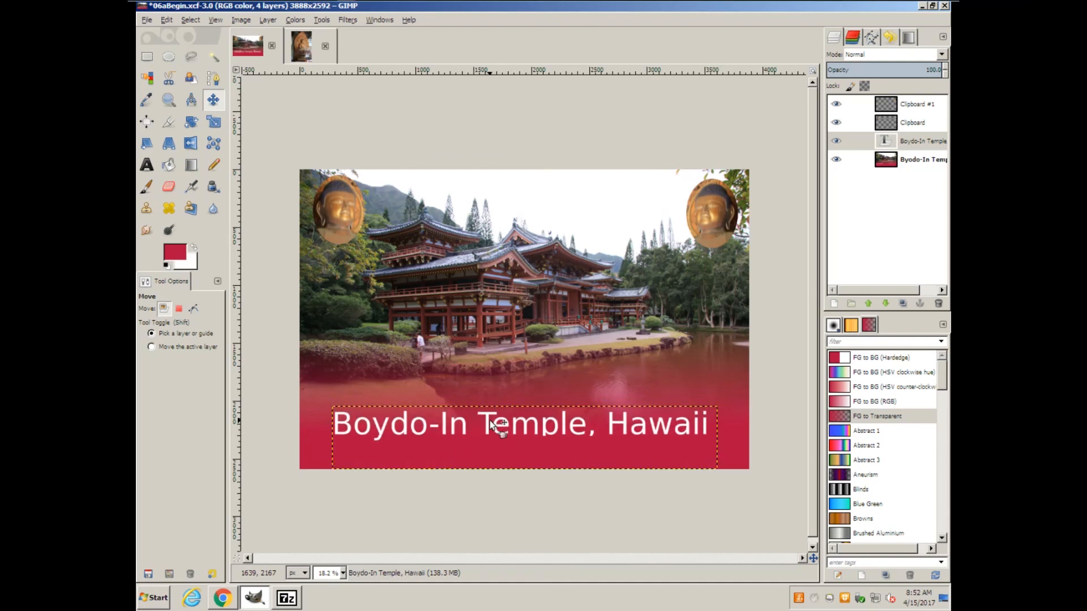
{"action": "key", "text": "Down"}
{"action": "key", "text": "Down"}
{"action": "key", "text": "Down"}
{"action": "key", "text": "Down"}
{"action": "key", "text": "Down"}
{"action": "key", "text": "Down"}
{"action": "key", "text": "Down"}
{"action": "key", "text": "Down"}
{"action": "key", "text": "Down"}
{"action": "key", "text": "Down"}
{"action": "key", "text": "Down"}
{"action": "key", "text": "Down"}
{"action": "key", "text": "Down"}
{"action": "key", "text": "Down"}
{"action": "key", "text": "Down"}
{"action": "key", "text": "Down"}
{"action": "key", "text": "Down"}
{"action": "key", "text": "Down"}
{"action": "key", "text": "Down"}
{"action": "key", "text": "Down"}
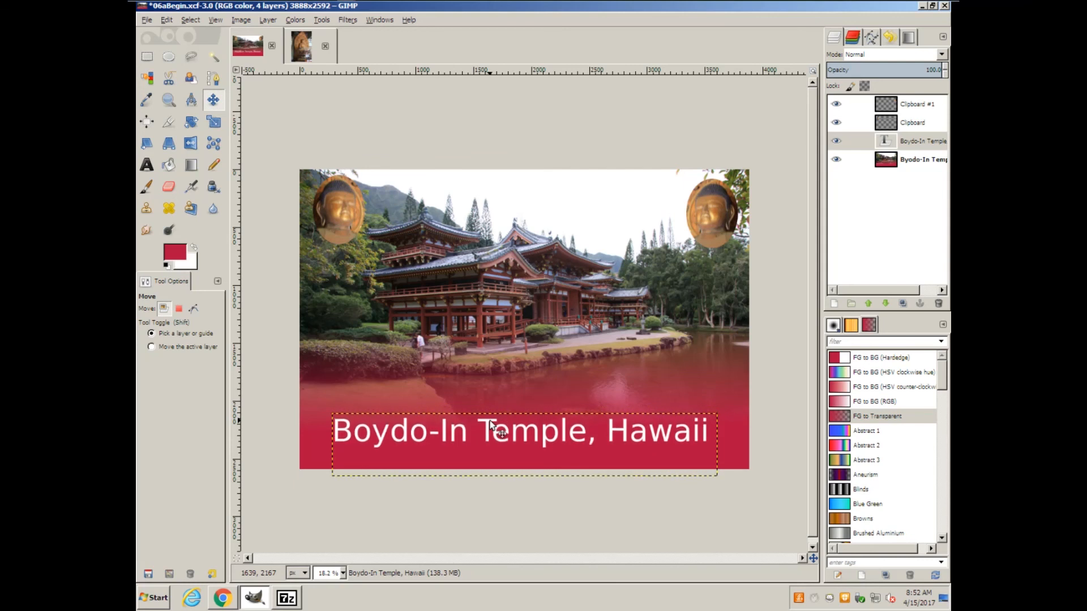
{"action": "key", "text": "Down"}
{"action": "key", "text": "Down"}
{"action": "key", "text": "Down"}
{"action": "key", "text": "Down"}
{"action": "key", "text": "Down"}
{"action": "key", "text": "Down"}
{"action": "key", "text": "Down"}
{"action": "key", "text": "Down"}
{"action": "key", "text": "Down"}
{"action": "key", "text": "Down"}
{"action": "key", "text": "Down"}
{"action": "key", "text": "Down"}
{"action": "key", "text": "Down"}
{"action": "key", "text": "Down"}
{"action": "key", "text": "Down"}
{"action": "key", "text": "Down"}
{"action": "key", "text": "Down"}
{"action": "key", "text": "Down"}
{"action": "key", "text": "Down"}
{"action": "key", "text": "Down"}
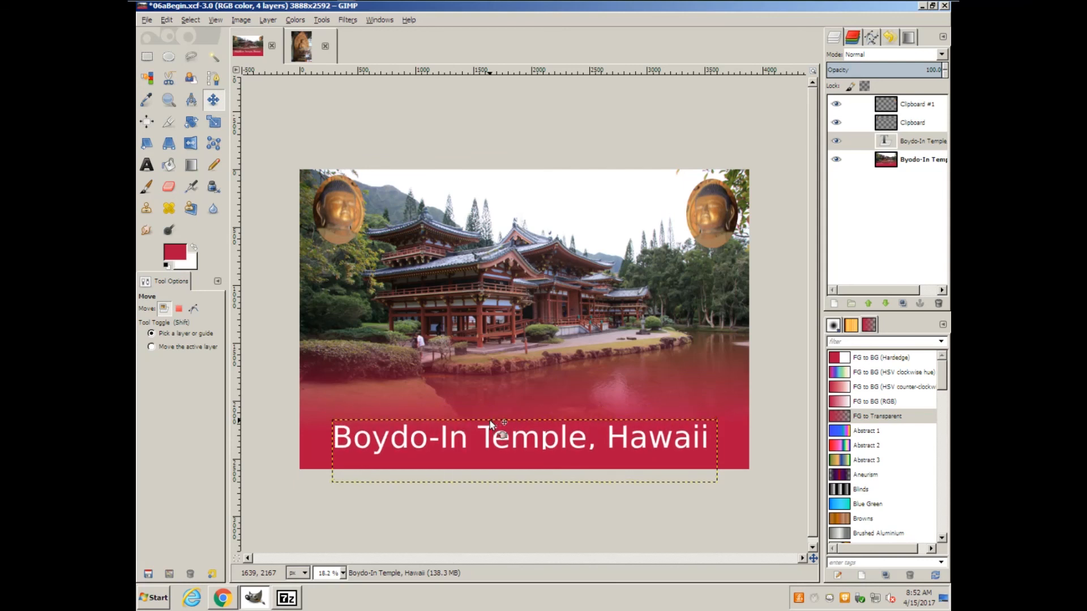
{"action": "key", "text": "Down"}
{"action": "key", "text": "Down"}
{"action": "key", "text": "Down"}
{"action": "key", "text": "Down"}
{"action": "key", "text": "Down"}
{"action": "key", "text": "Down"}
{"action": "key", "text": "Down"}
{"action": "key", "text": "Down"}
{"action": "key", "text": "Down"}
{"action": "key", "text": "Down"}
{"action": "key", "text": "Down"}
{"action": "key", "text": "Down"}
{"action": "key", "text": "Down"}
{"action": "key", "text": "Down"}
{"action": "key", "text": "Down"}
{"action": "key", "text": "Down"}
{"action": "key", "text": "Down"}
{"action": "key", "text": "Down"}
{"action": "key", "text": "Down"}
{"action": "key", "text": "Down"}
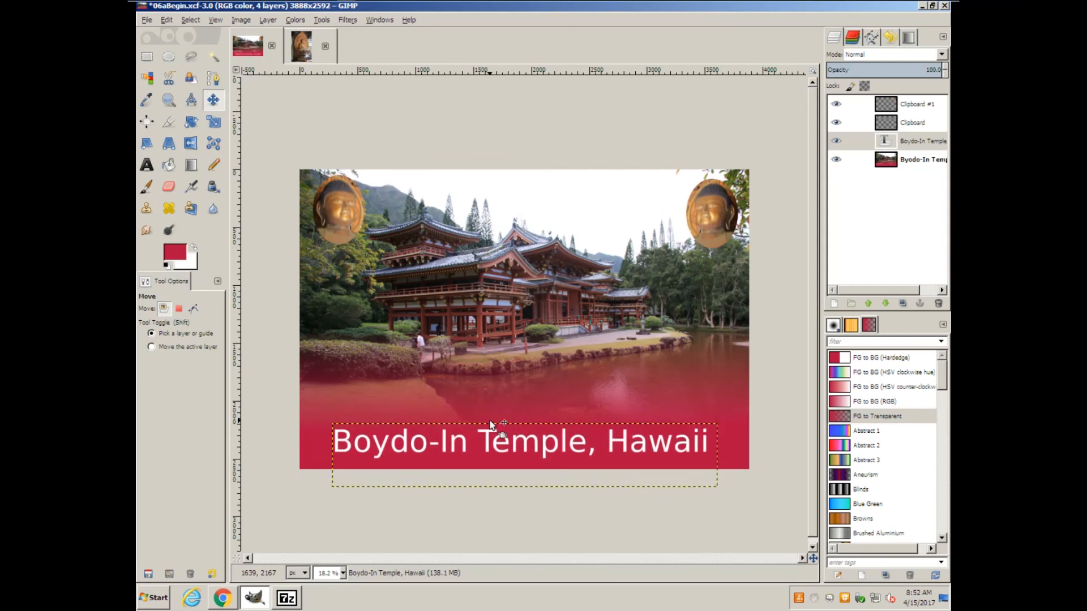
{"action": "left_click", "coordinate": [915, 162]}
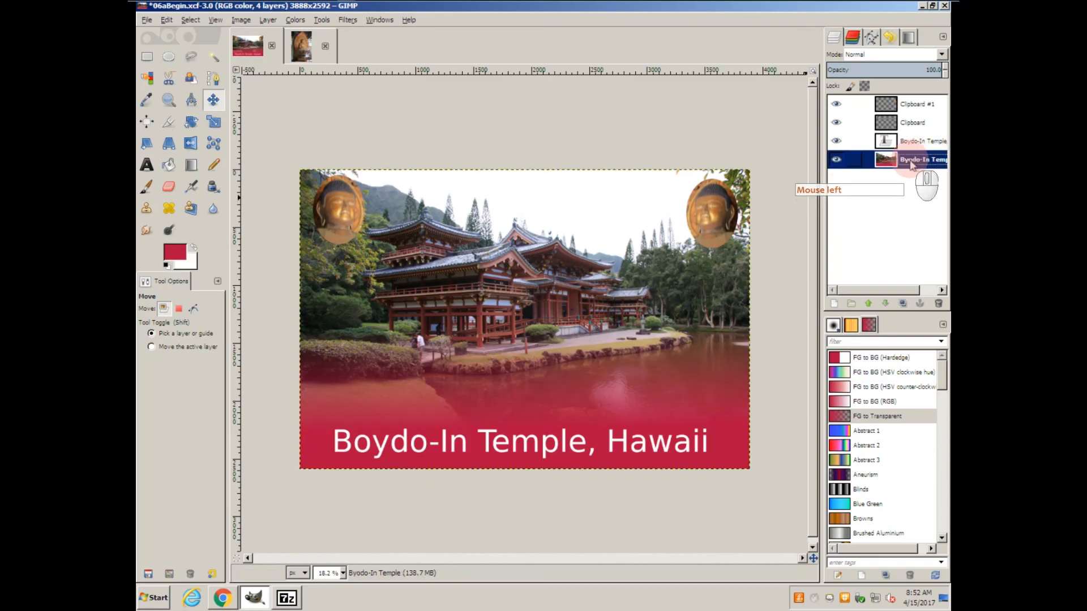